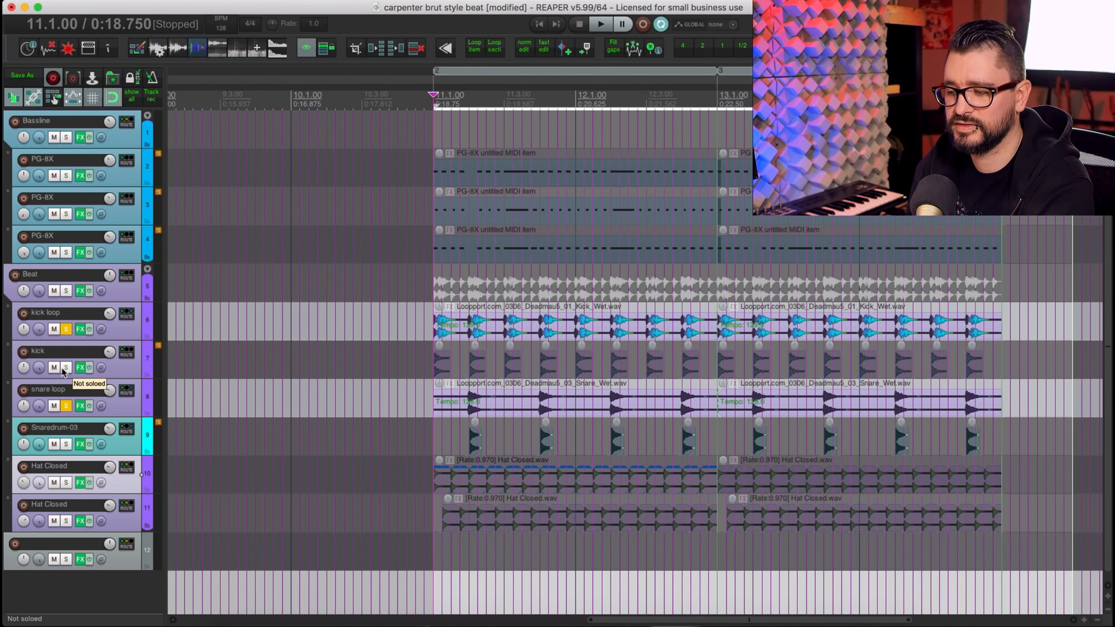
- Play the soloed kick loop and snare loop from bar 11 to hear the layers together
scroll(521, 412, up, 5)
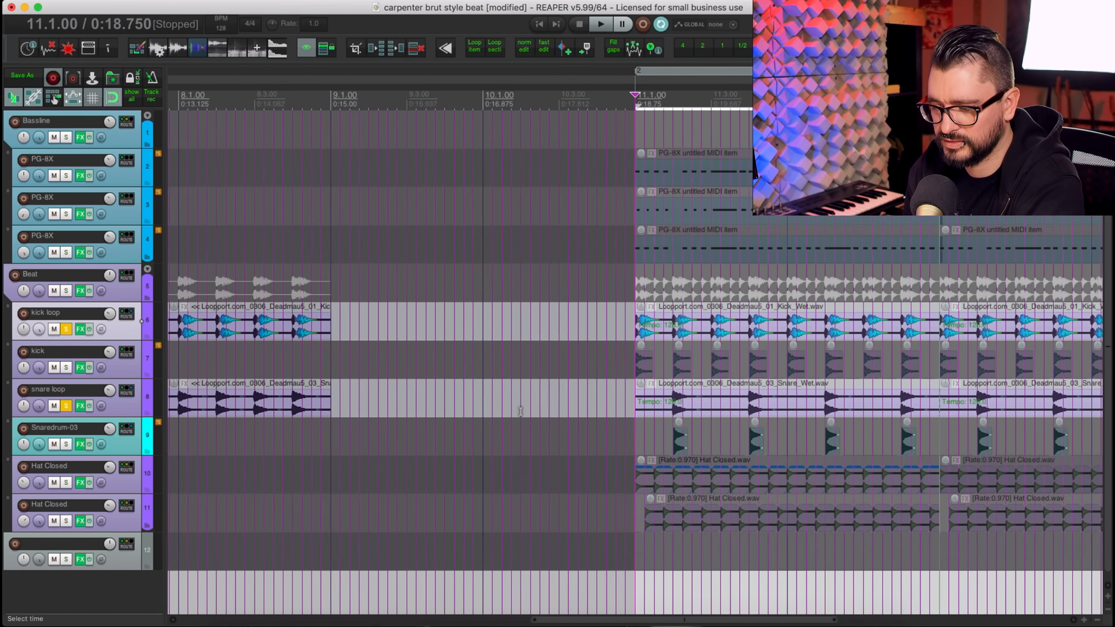
scroll(521, 412, right, 4)
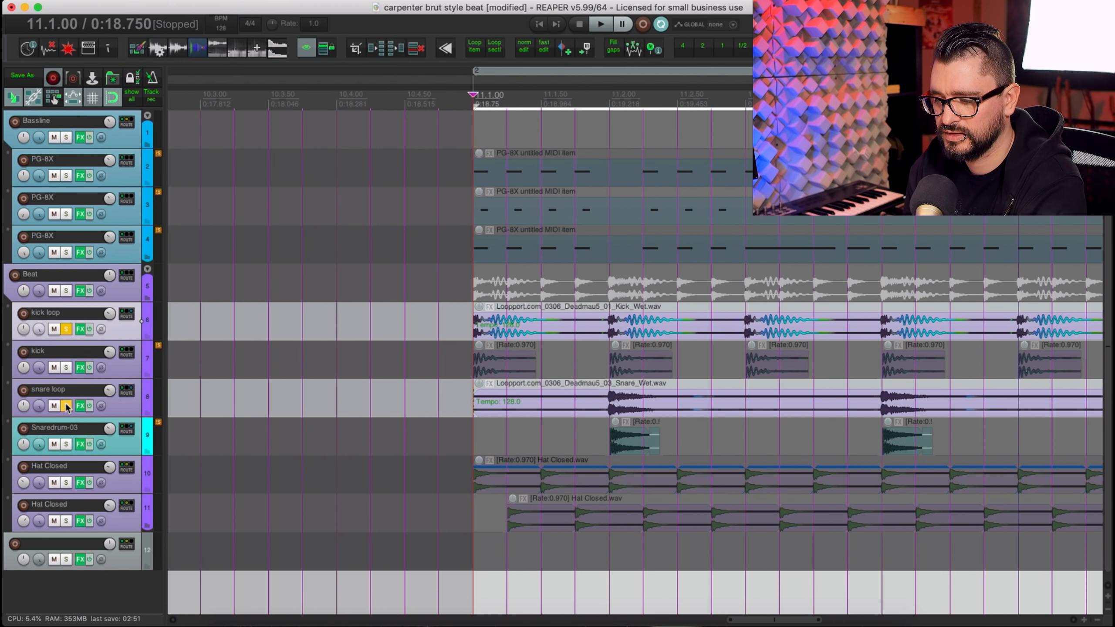
key(space)
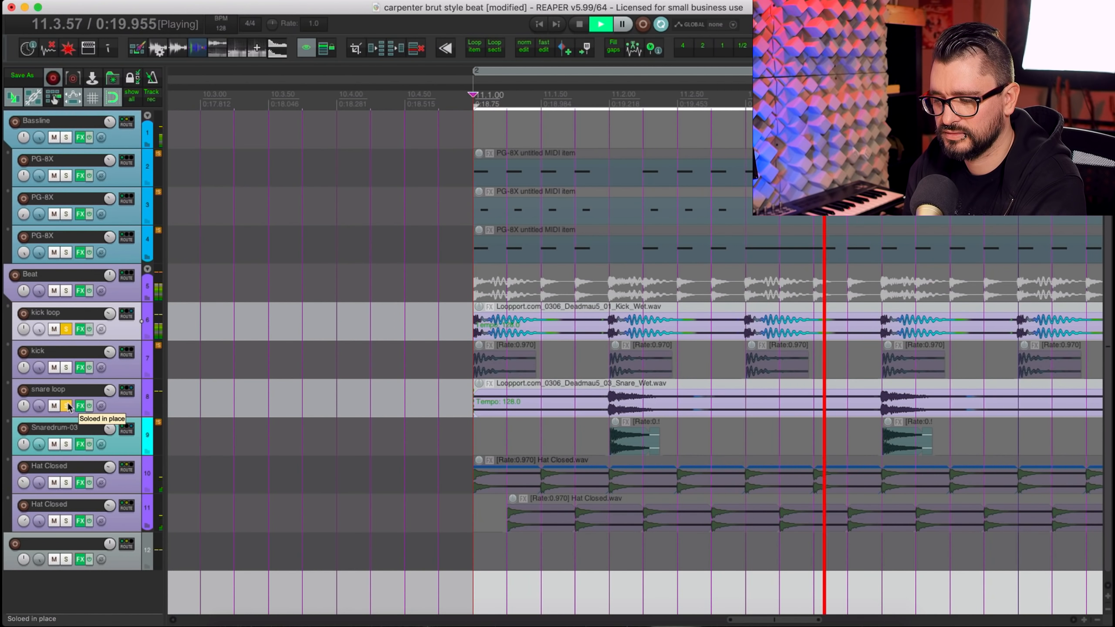
key(space)
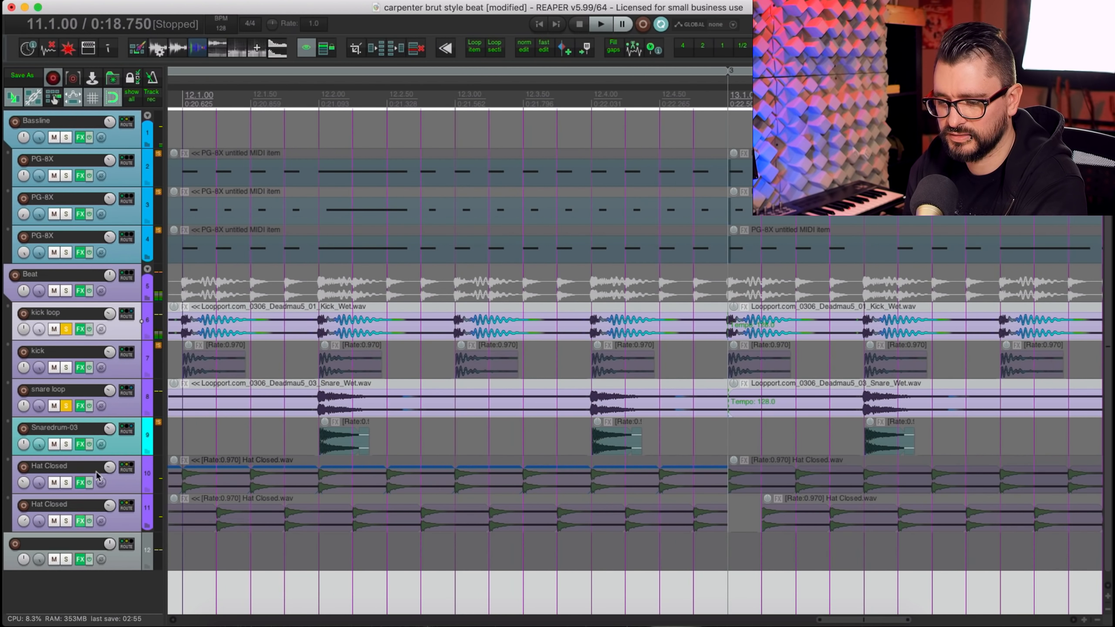
- Solo the kick and Snaredrum-03 tracks in place of the loops, audition them from bar 11, and clear the solos
click(64, 407)
click(66, 368)
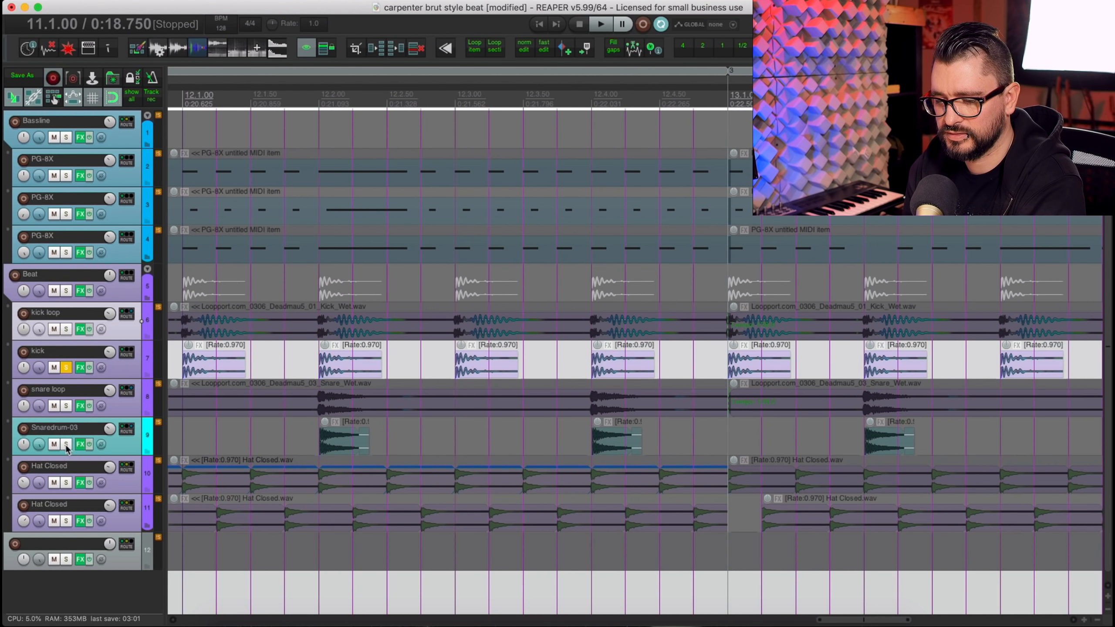
click(67, 444)
scroll(419, 444, left, 5)
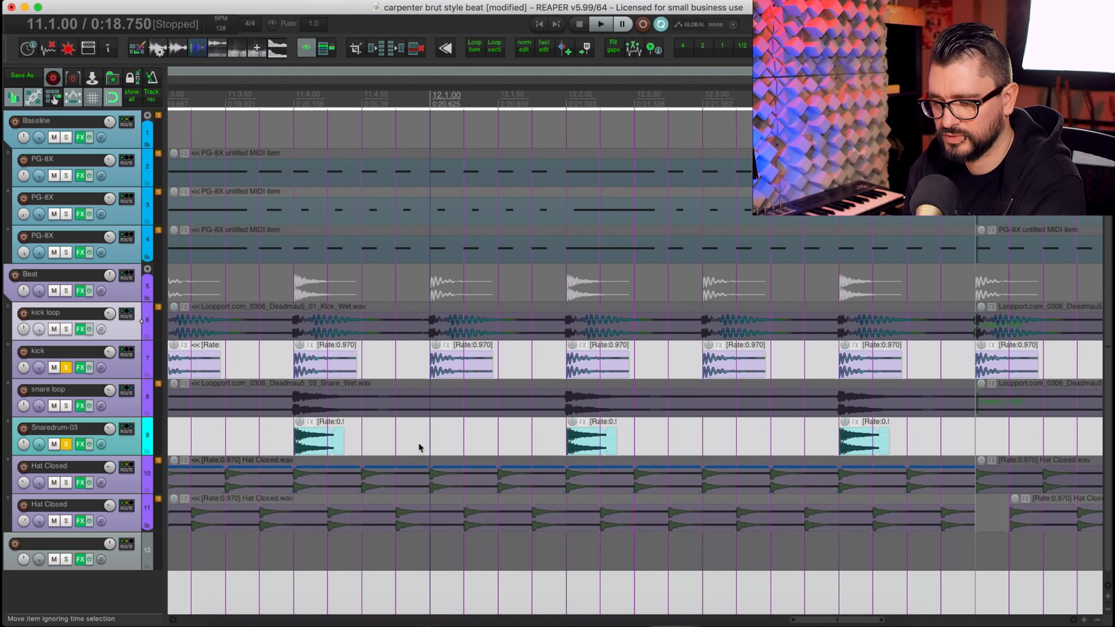
scroll(421, 464, down, 8)
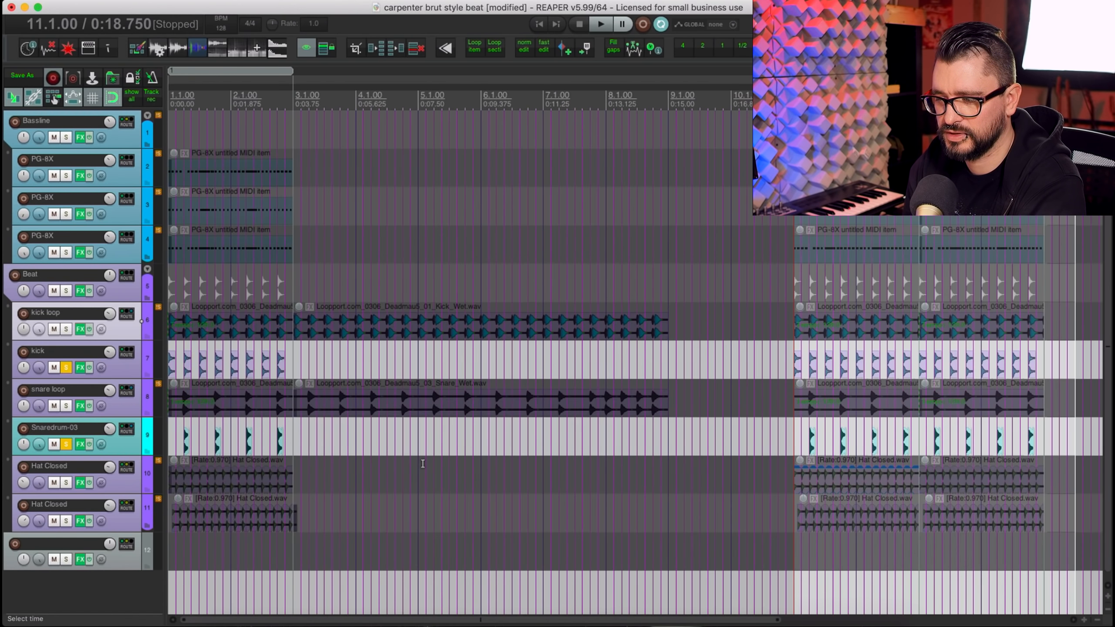
scroll(423, 460, right, 3)
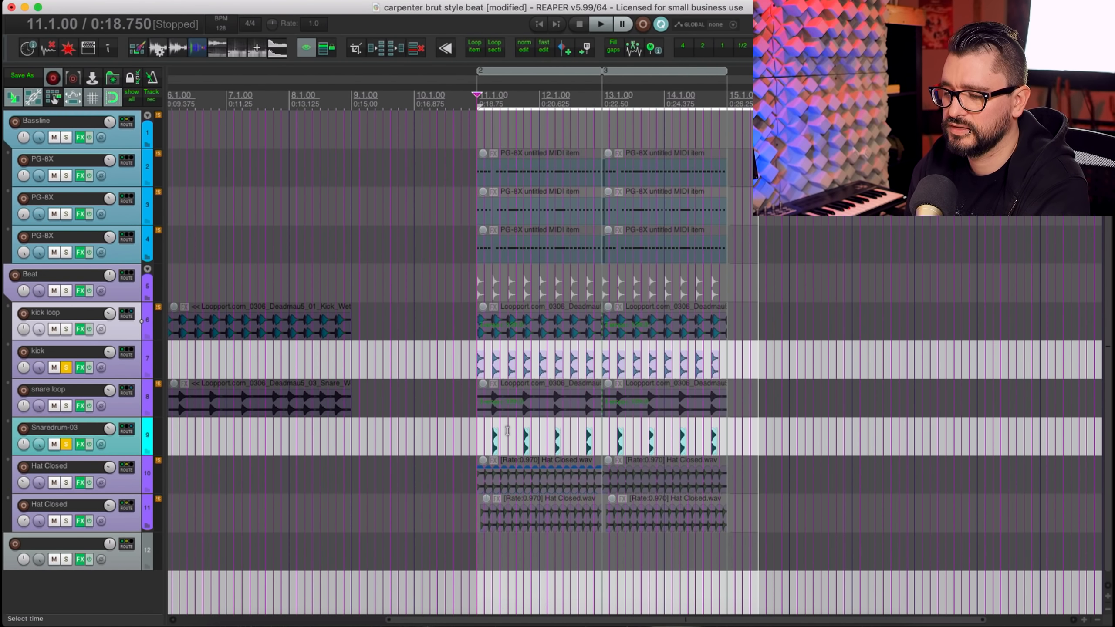
key(space)
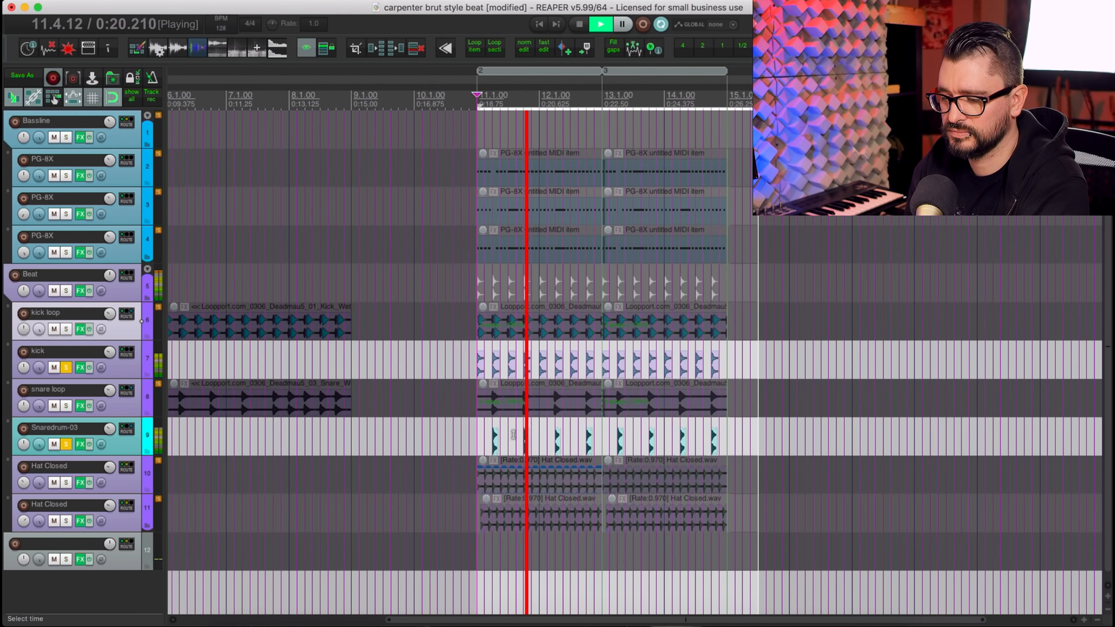
scroll(570, 446, up, 5)
scroll(592, 454, right, 2)
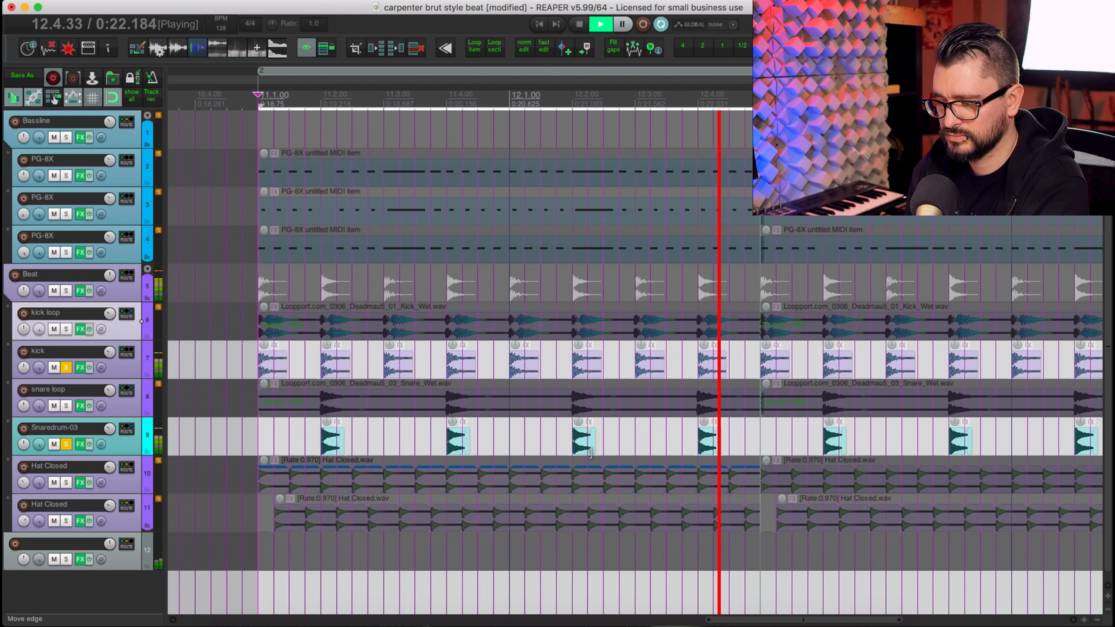
key(space)
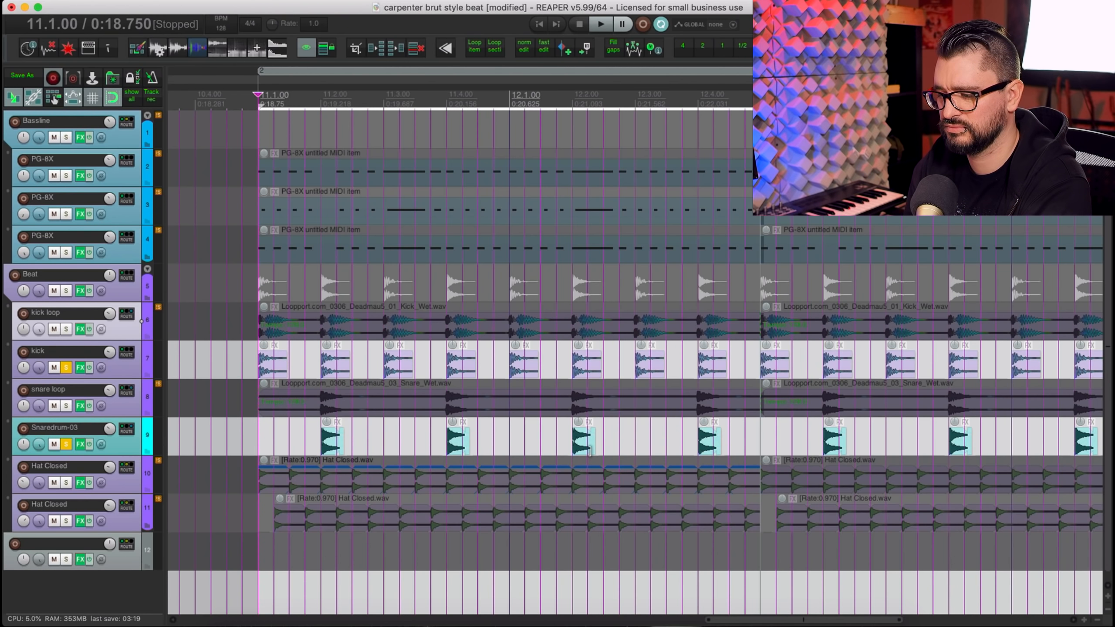
super+click(68, 369)
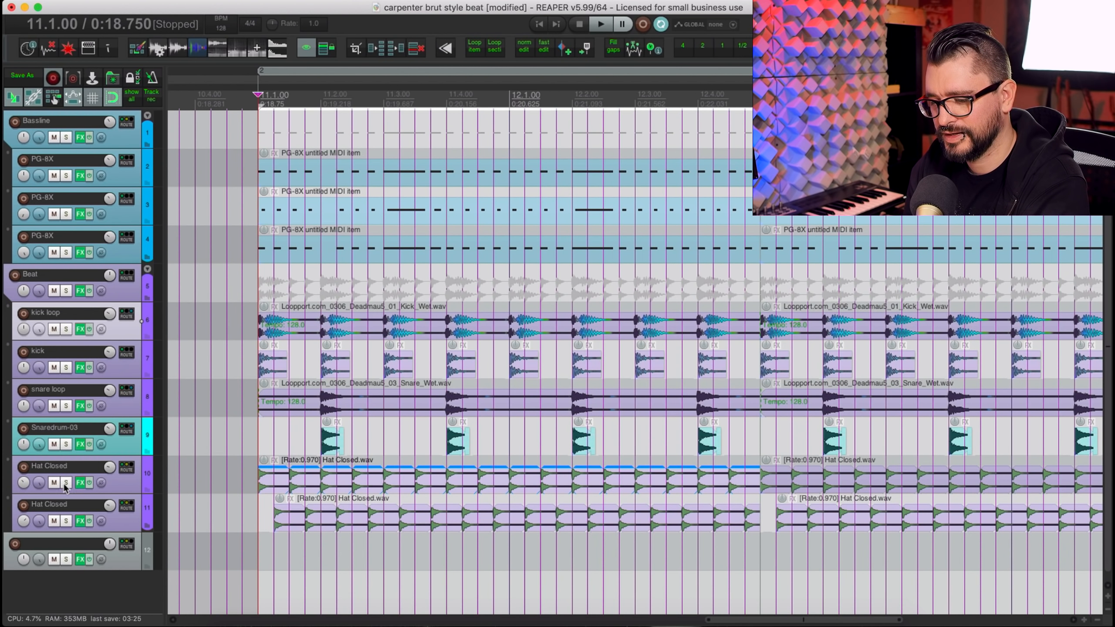
- Audition both Hat Closed tracks in solo from bar 11 and clear the solos
drag(65, 484, 66, 521)
click(272, 491)
scroll(297, 502, up, 4)
scroll(297, 501, up, 2)
scroll(303, 506, right, 5)
scroll(449, 498, right, 2)
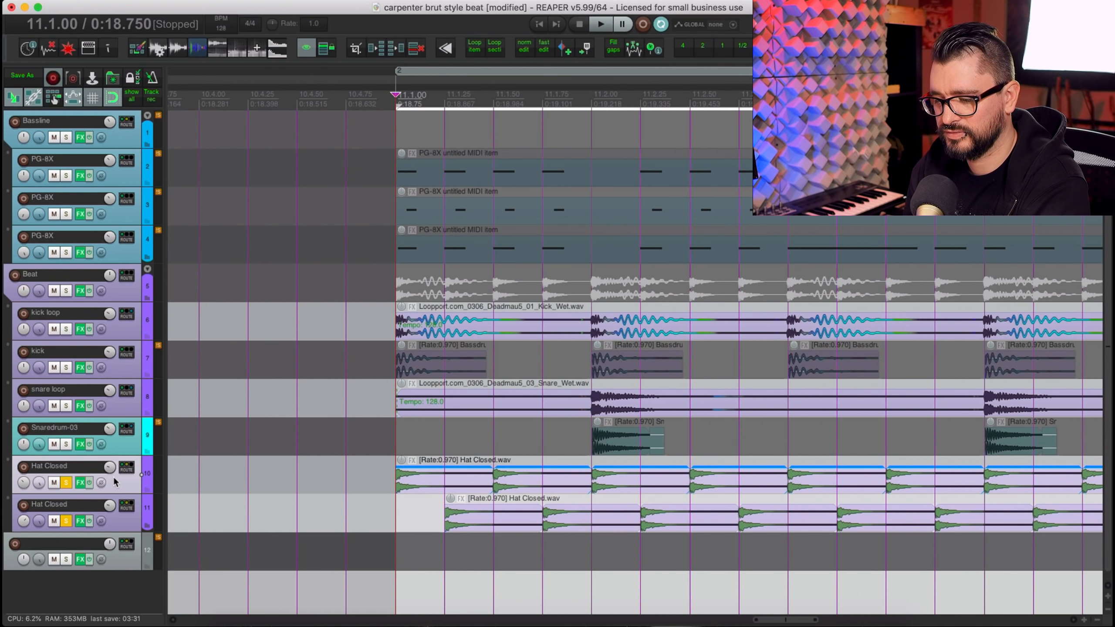
key(space)
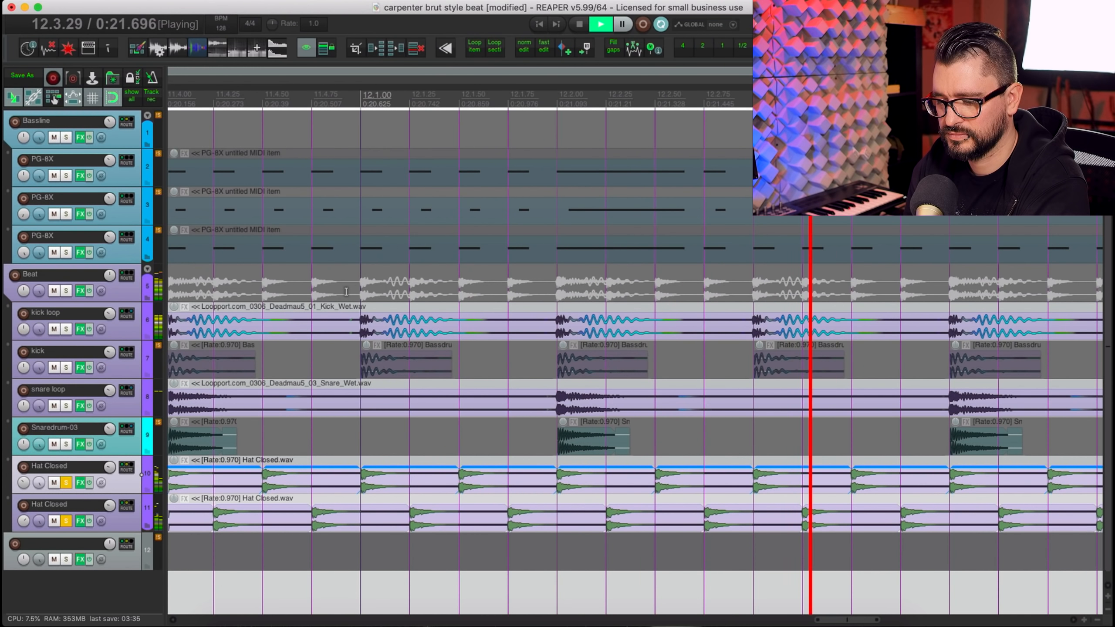
key(space)
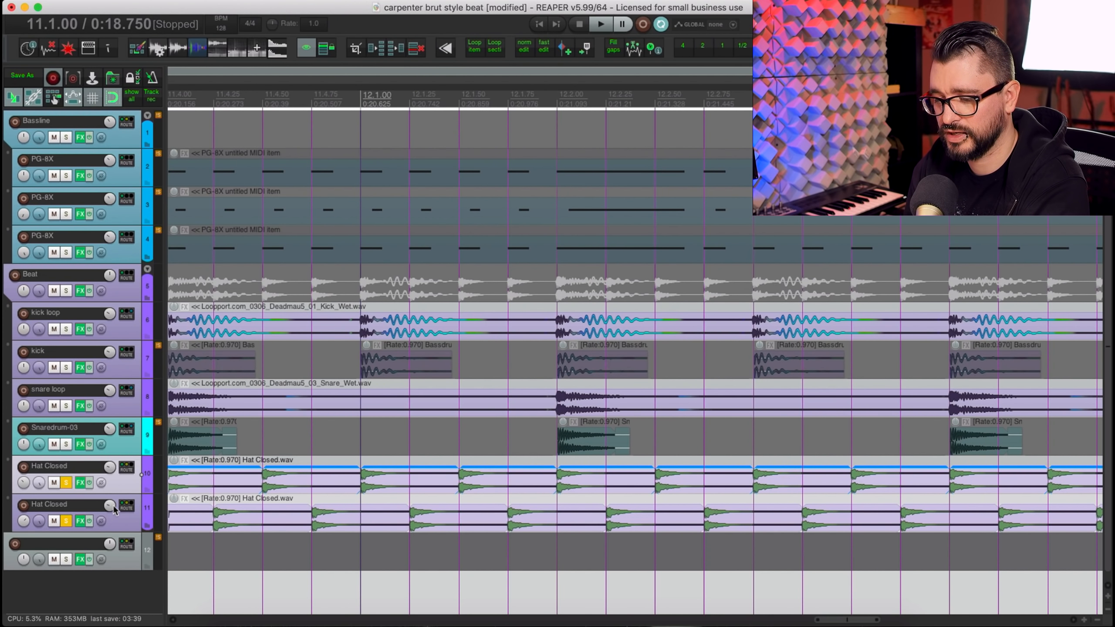
click(65, 522)
- Show the mixer and review the kick track's ReaEQ and Soft Clipper/Limiter along with the kick loop's Soft Clipper/Limiter
scroll(409, 514, down, 5)
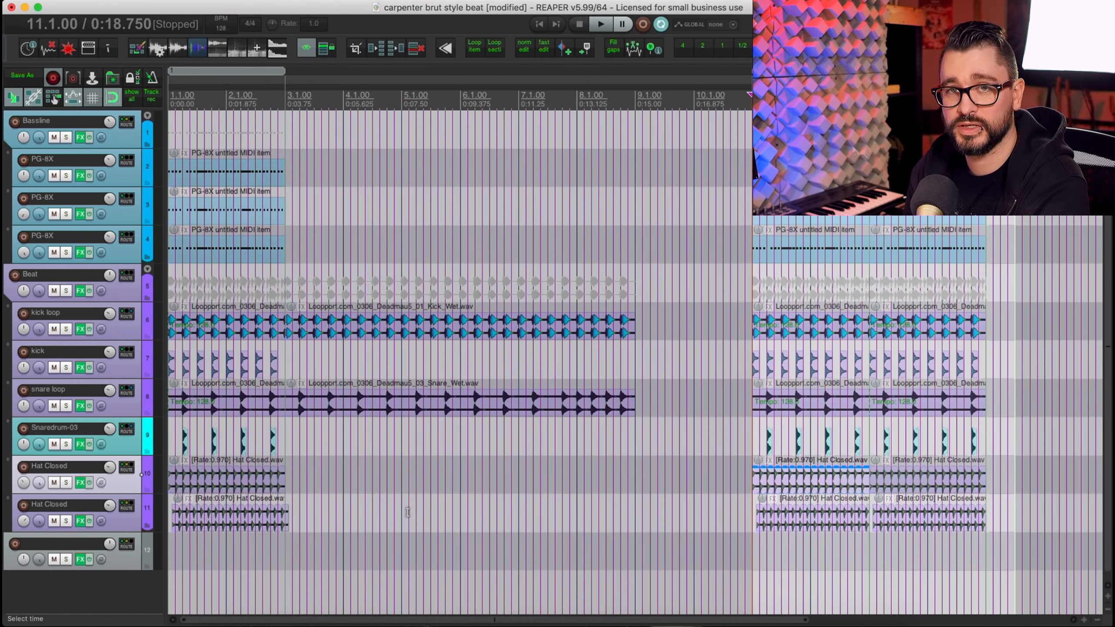
scroll(408, 512, right, 5)
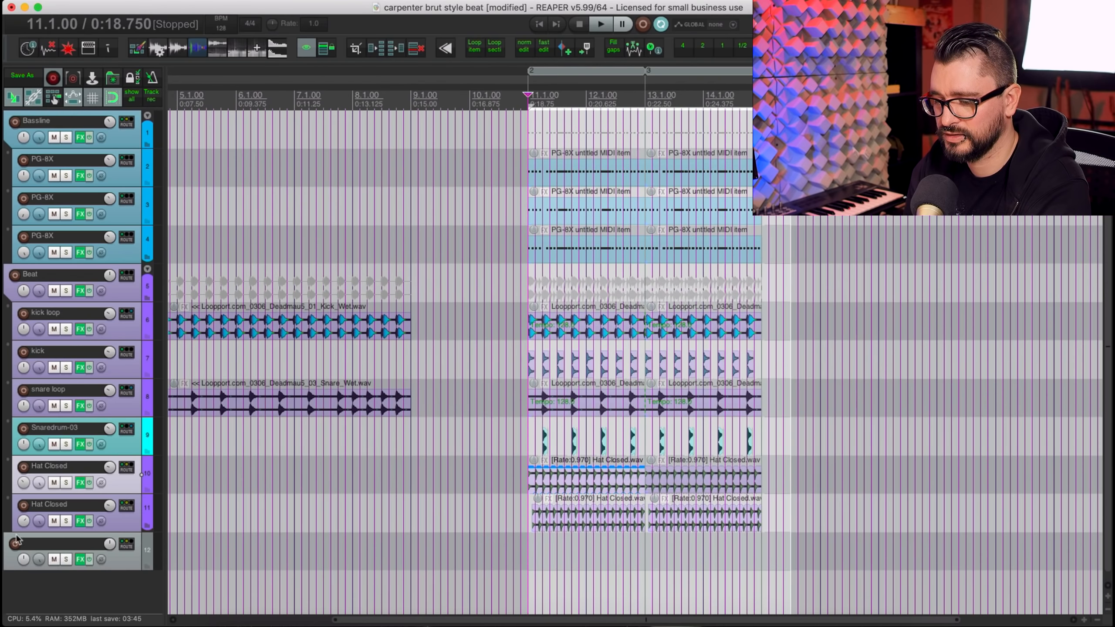
key(super+m)
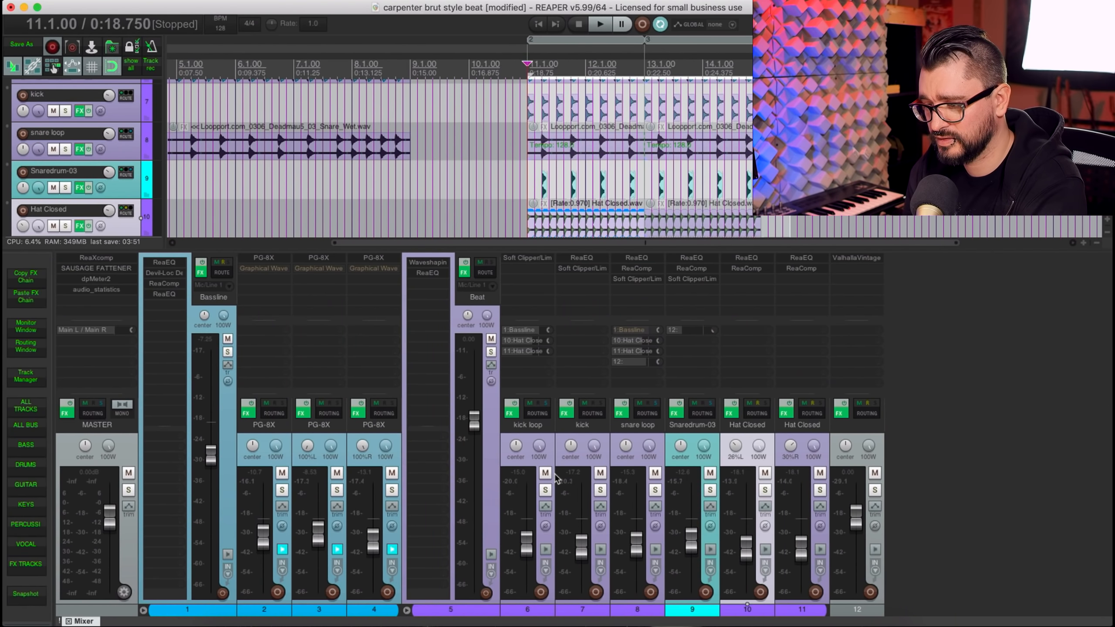
click(535, 259)
click(535, 259)
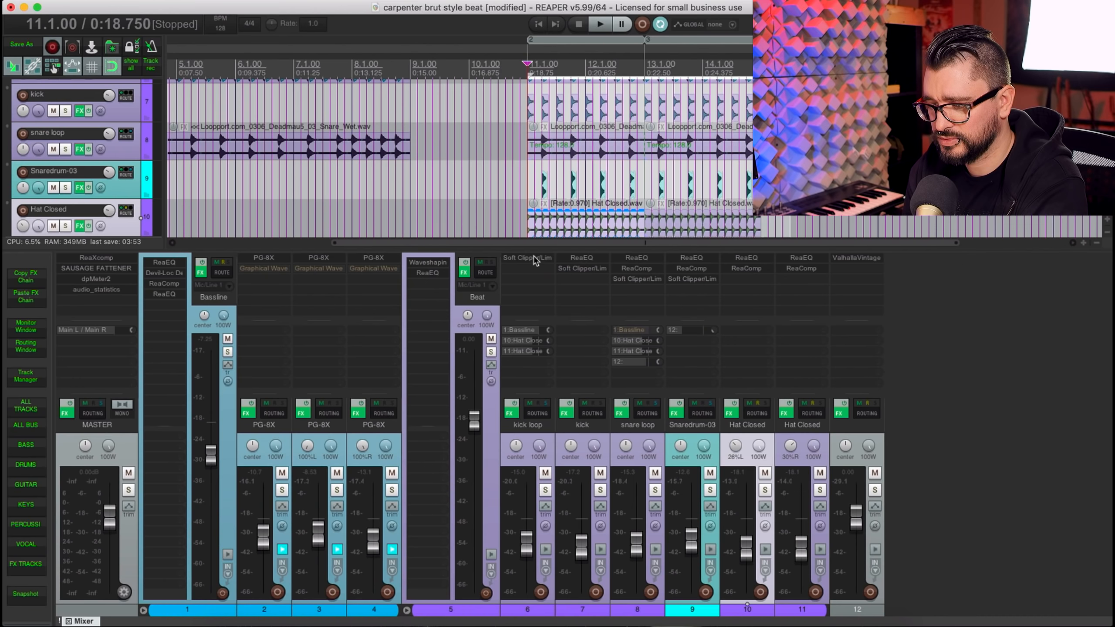
click(596, 259)
click(594, 270)
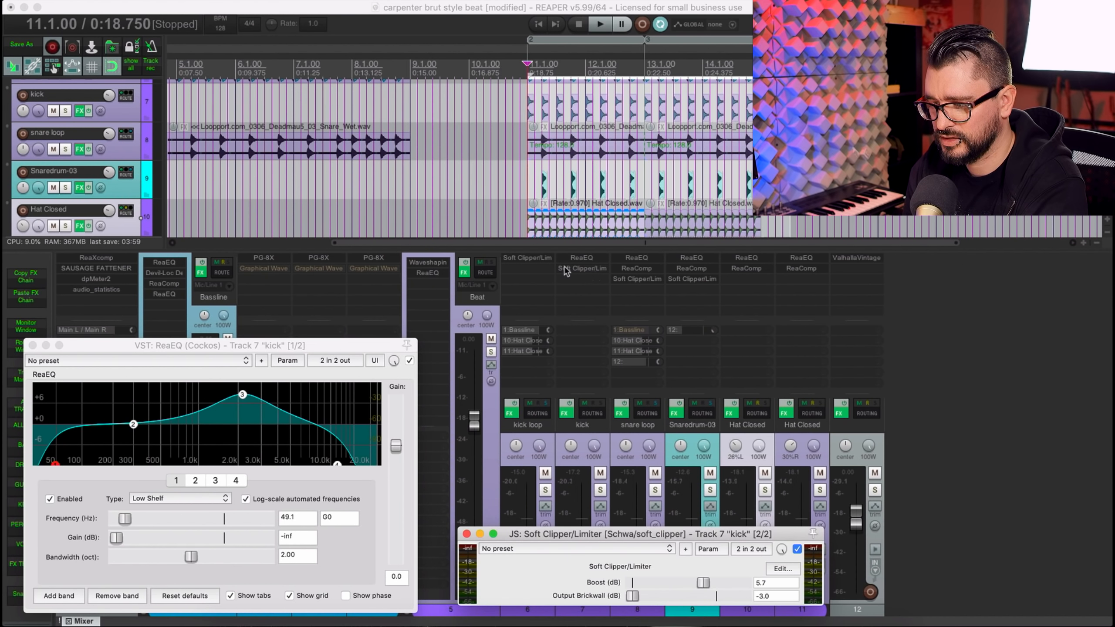
click(529, 259)
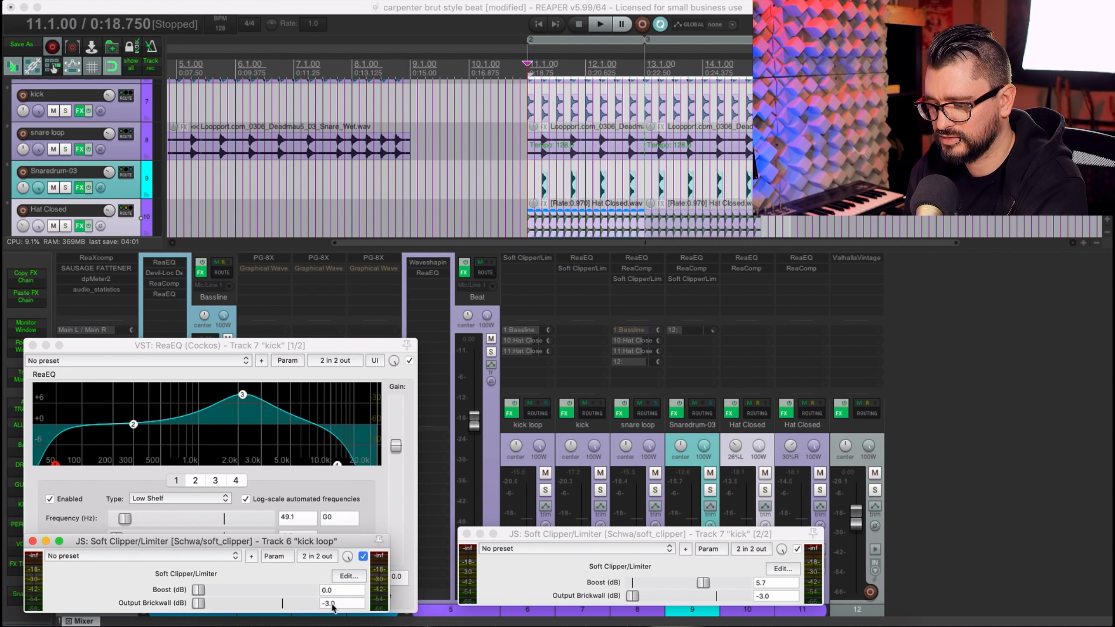
- Solo the snare loop and play it with its ReaEQ, ReaComp and Soft Clipper/Limiter windows open side by side
click(656, 489)
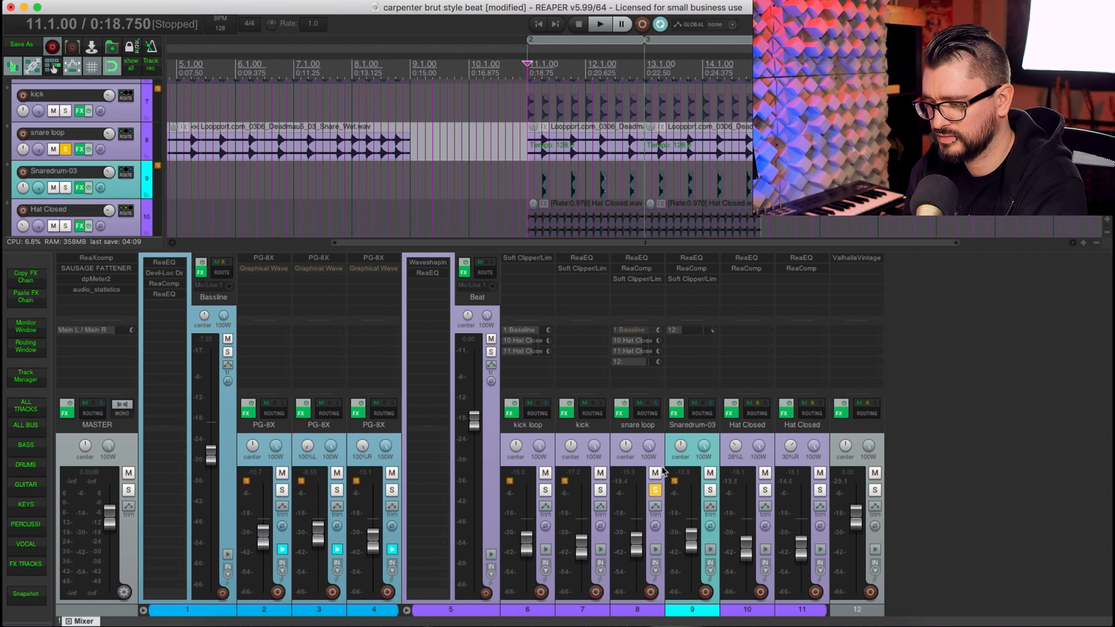
click(645, 259)
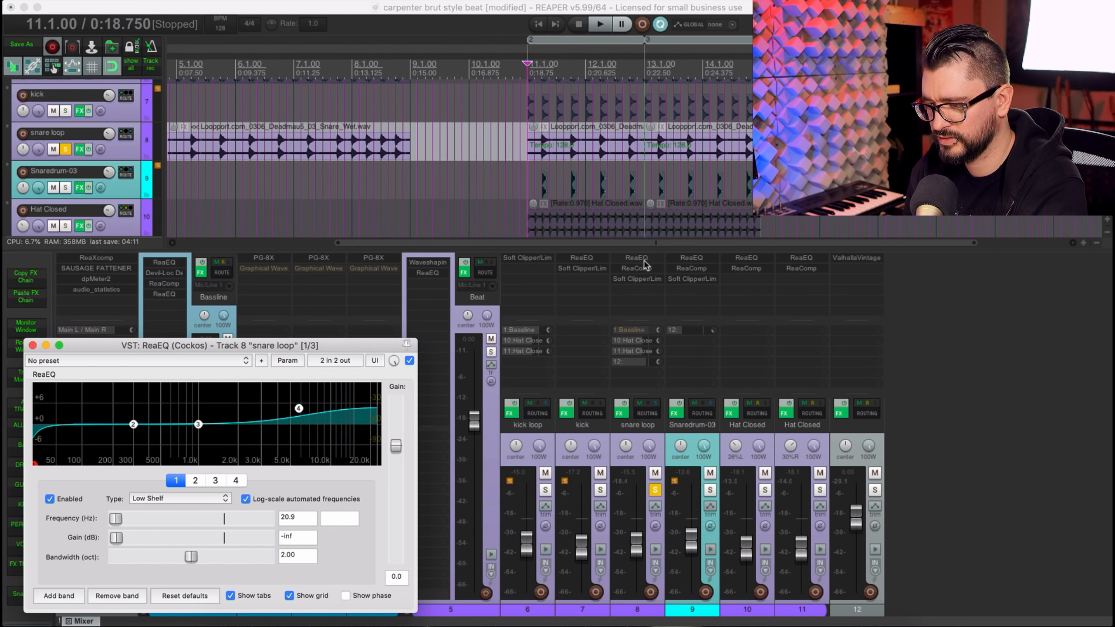
click(644, 269)
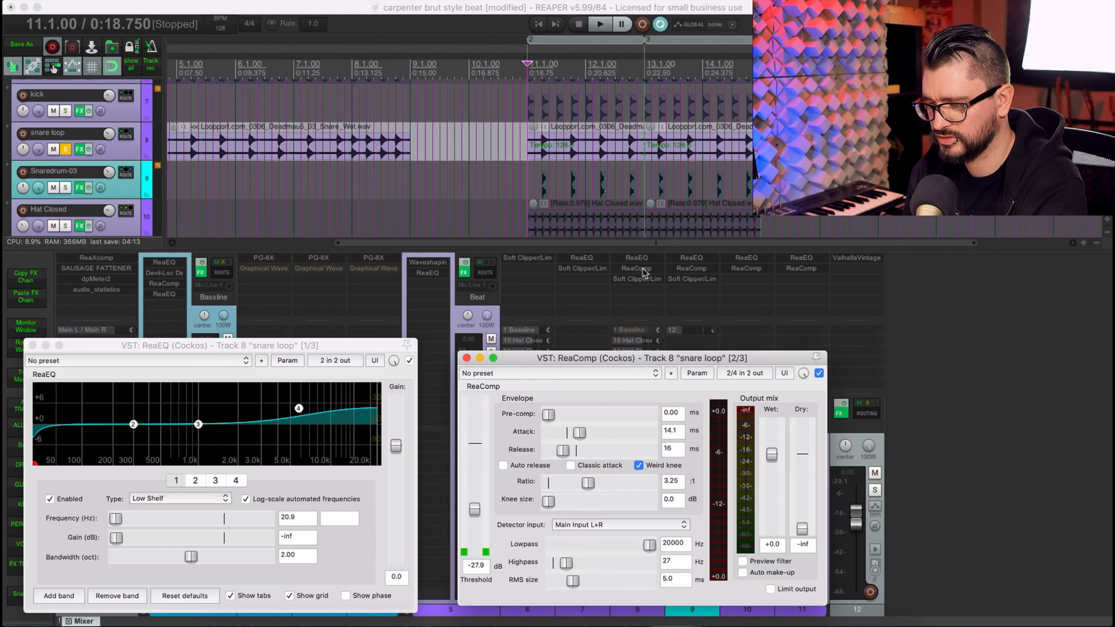
drag(641, 363, 267, 135)
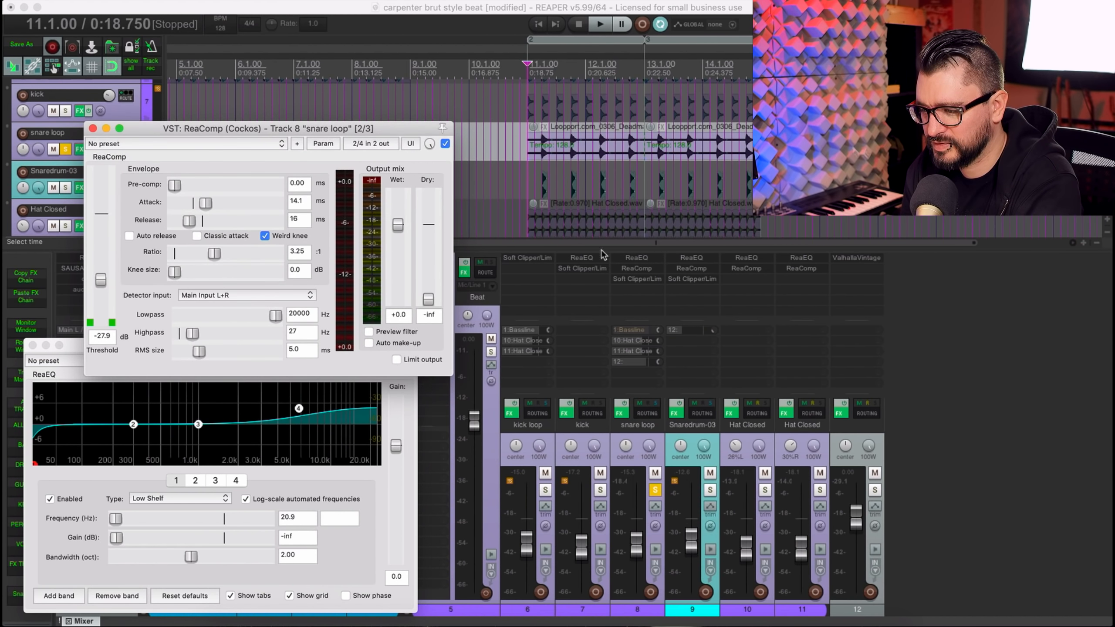
click(646, 278)
key(space)
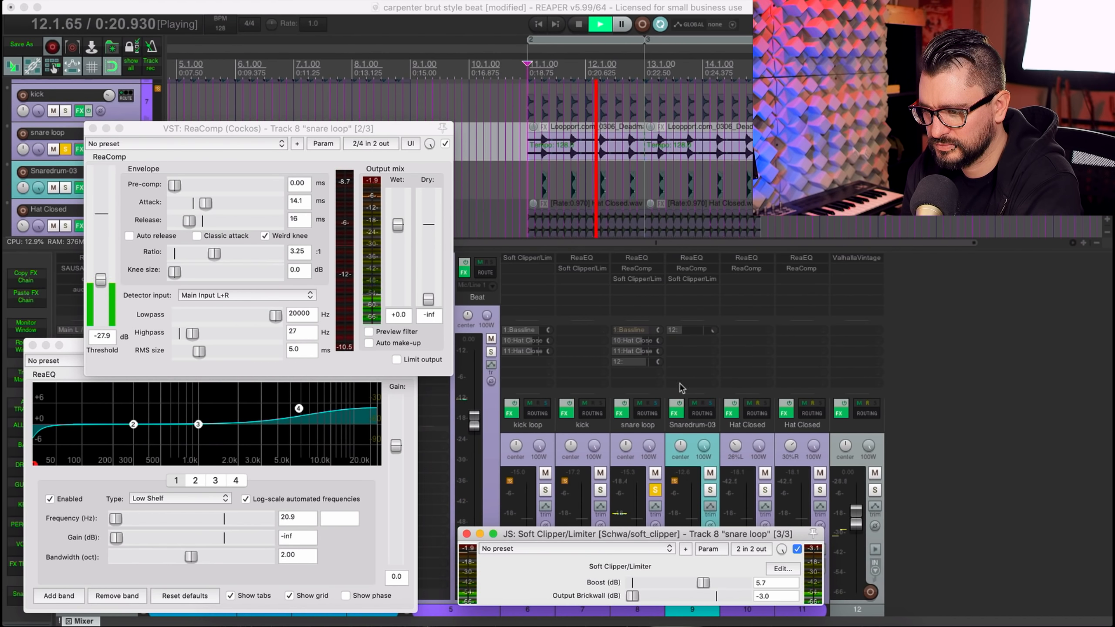
- Compare the snare loop with its effects chain bypassed and enabled during playback, with the ValhallaVintage reverb track muted
click(621, 406)
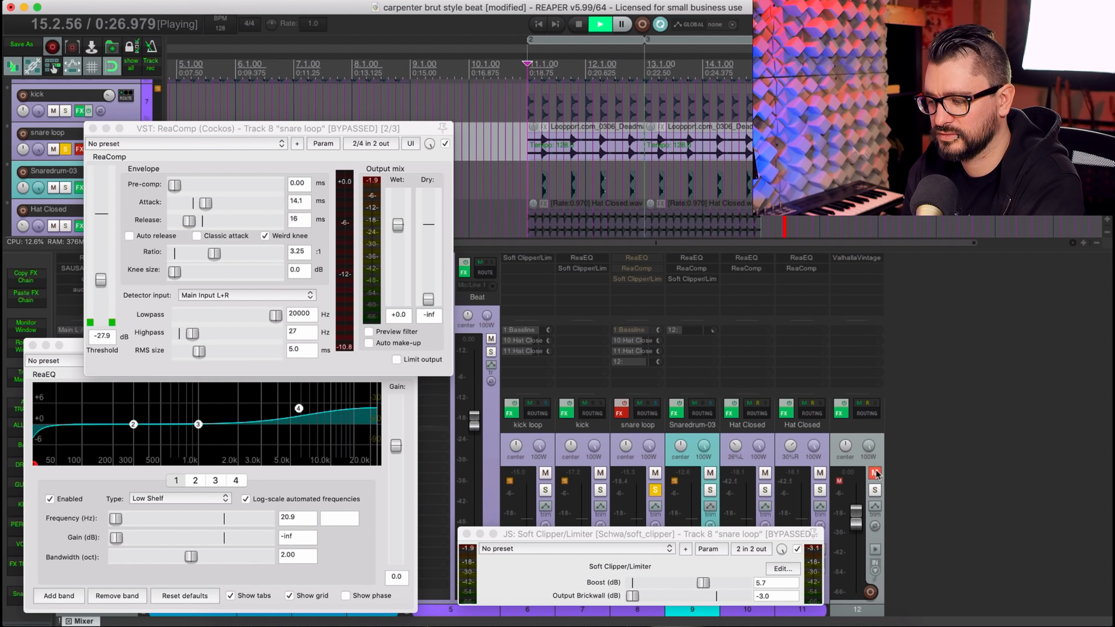
key(space)
key(space)
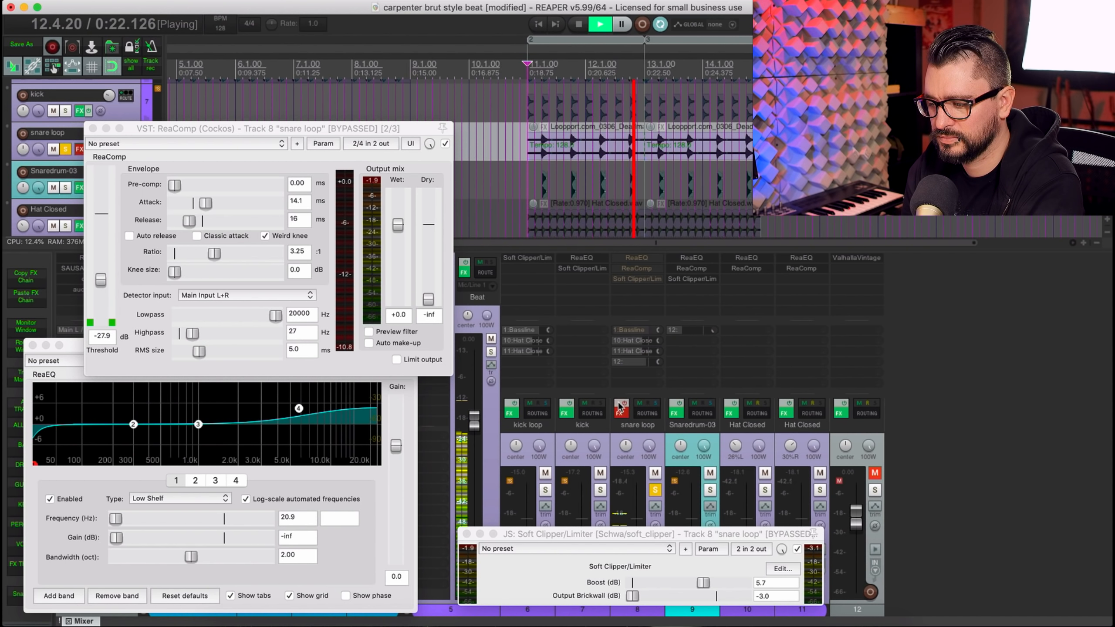
click(619, 406)
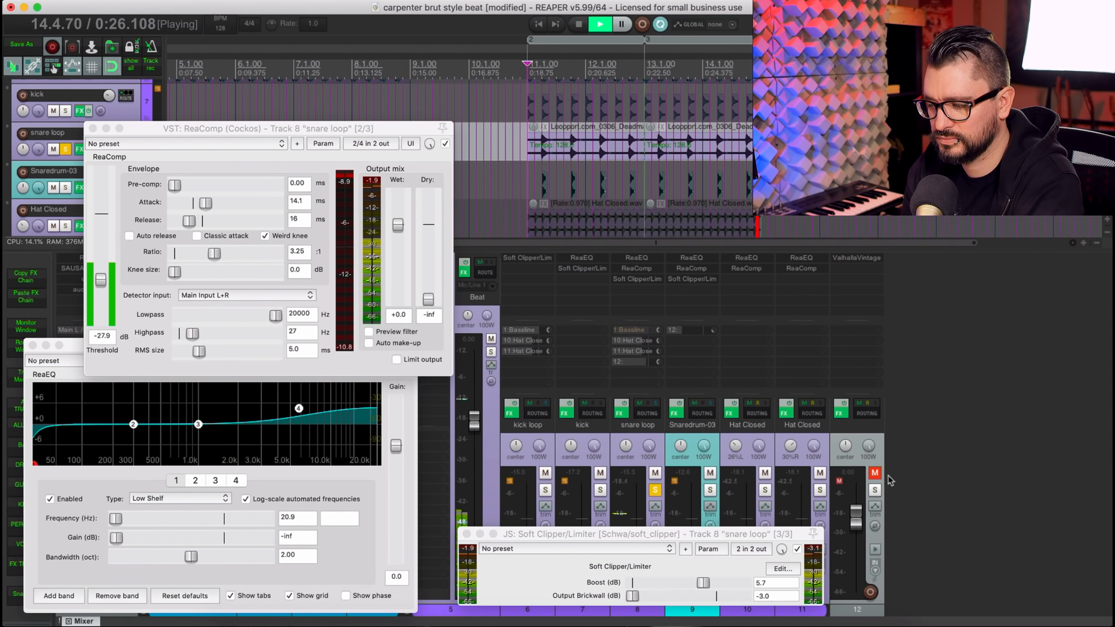
key(space)
- Open the Snaredrum-03 track's ReaEQ and ReaComp and arrange the windows so both are visible
click(692, 258)
click(694, 269)
drag(276, 365, 309, 77)
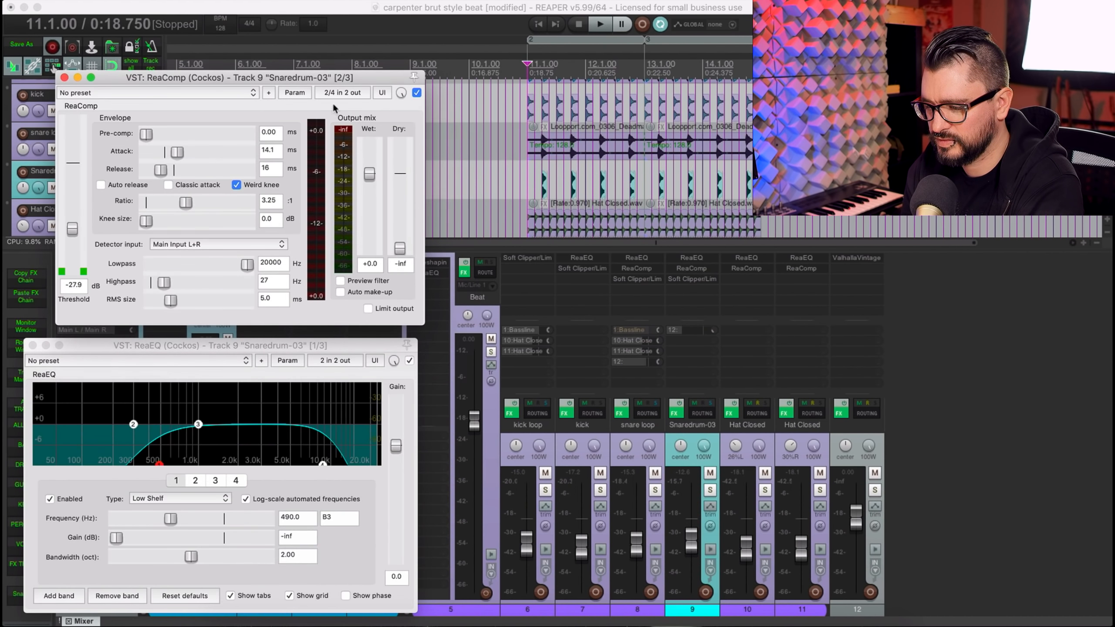
- Audition soloed Snaredrum-03 with its effects bypassed and enabled, and with the reverb track muted and unmuted, restoring all states
click(709, 491)
click(676, 405)
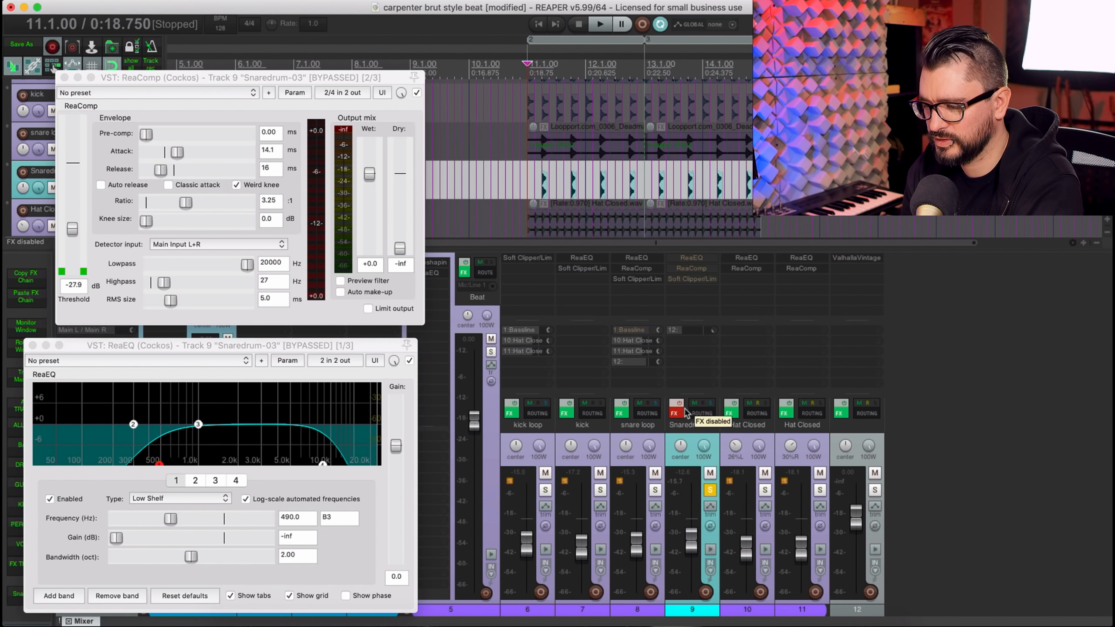
click(877, 474)
key(space)
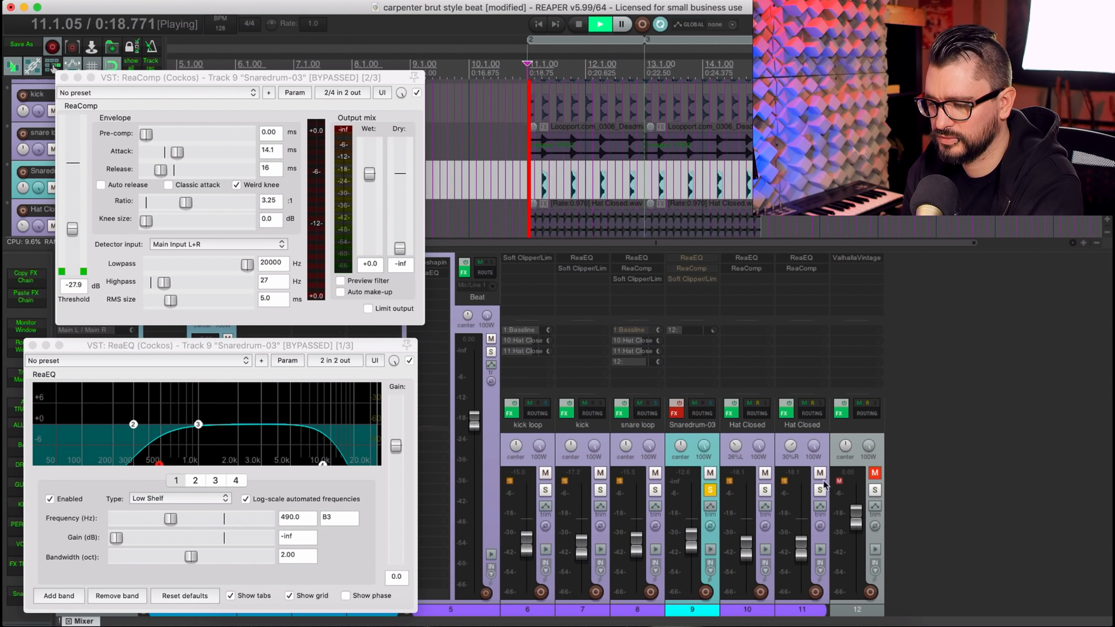
click(676, 405)
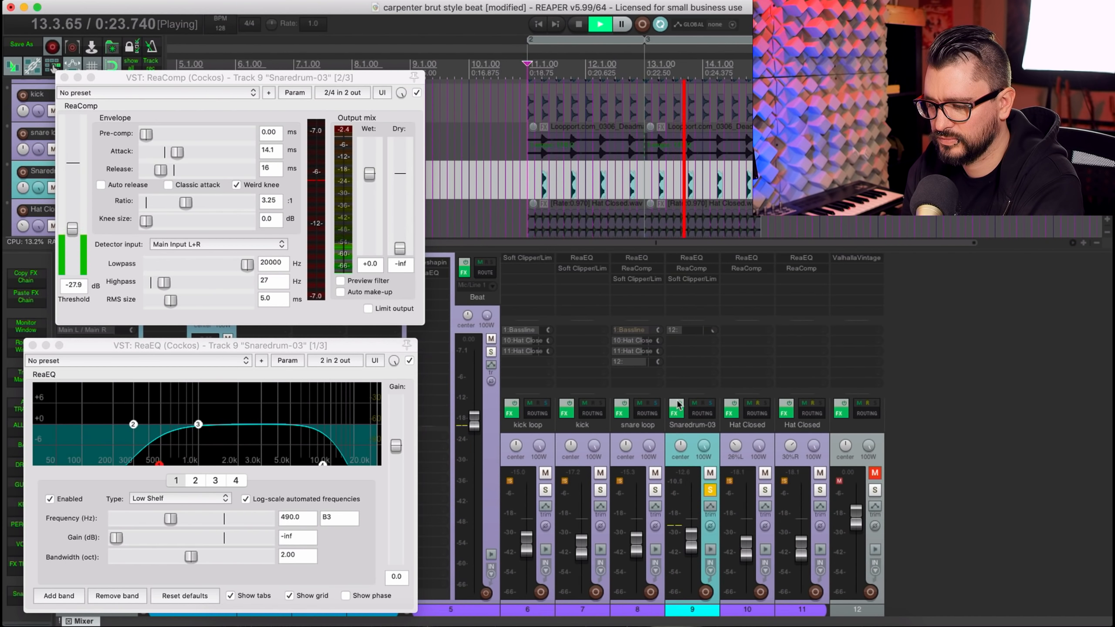
click(875, 473)
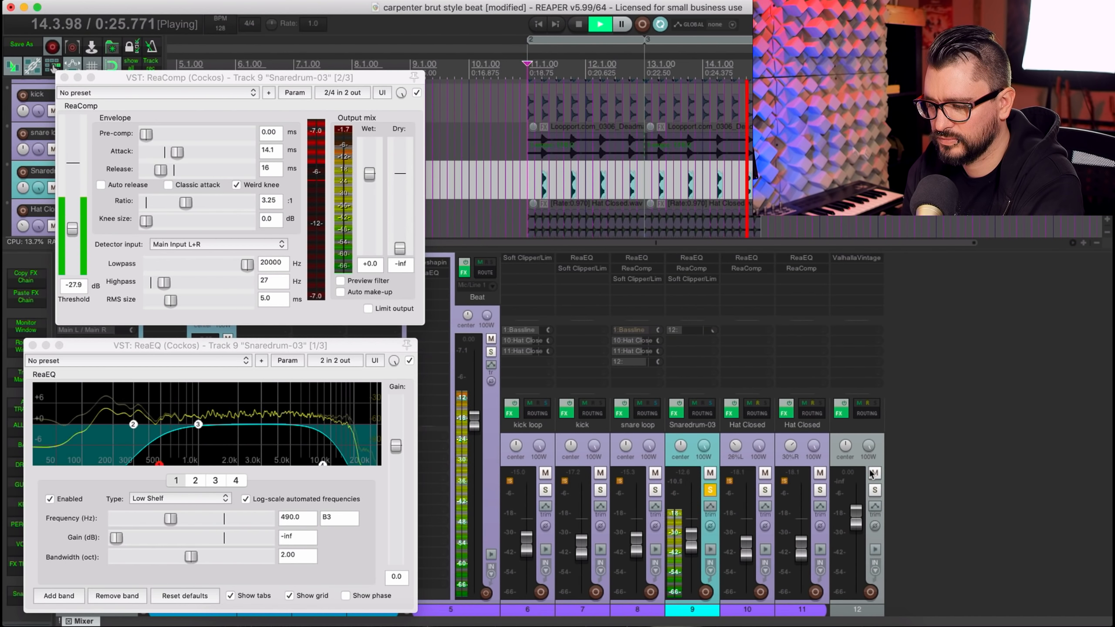
key(space)
click(711, 489)
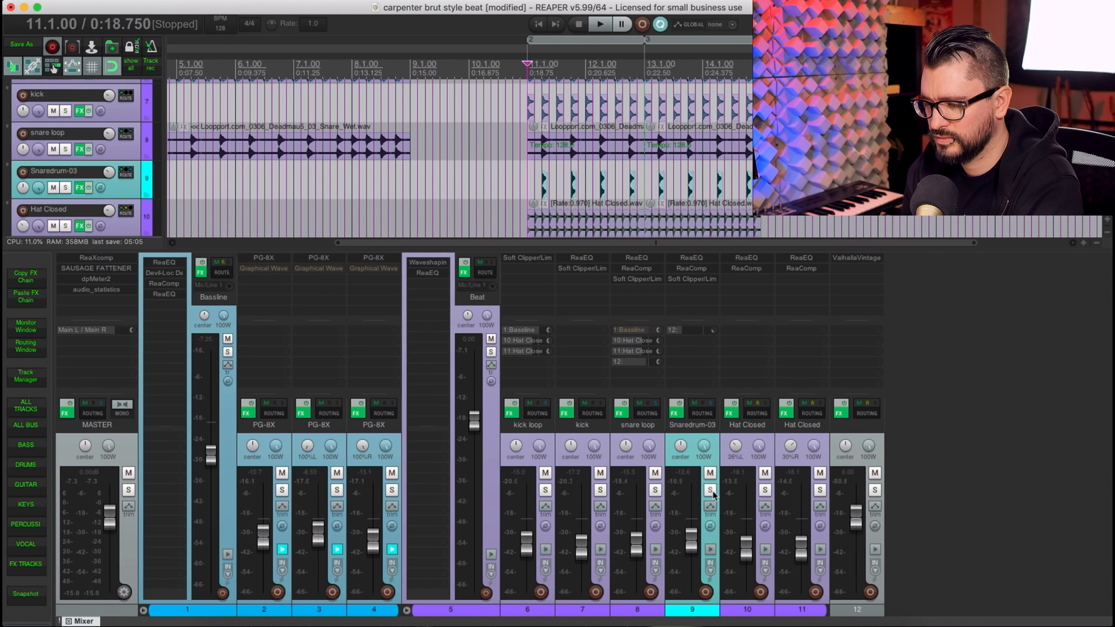
- Open the Beat folder's Waveshaping Distortion and ReaEQ side by side and inspect the EQ's band 2 settings
click(430, 263)
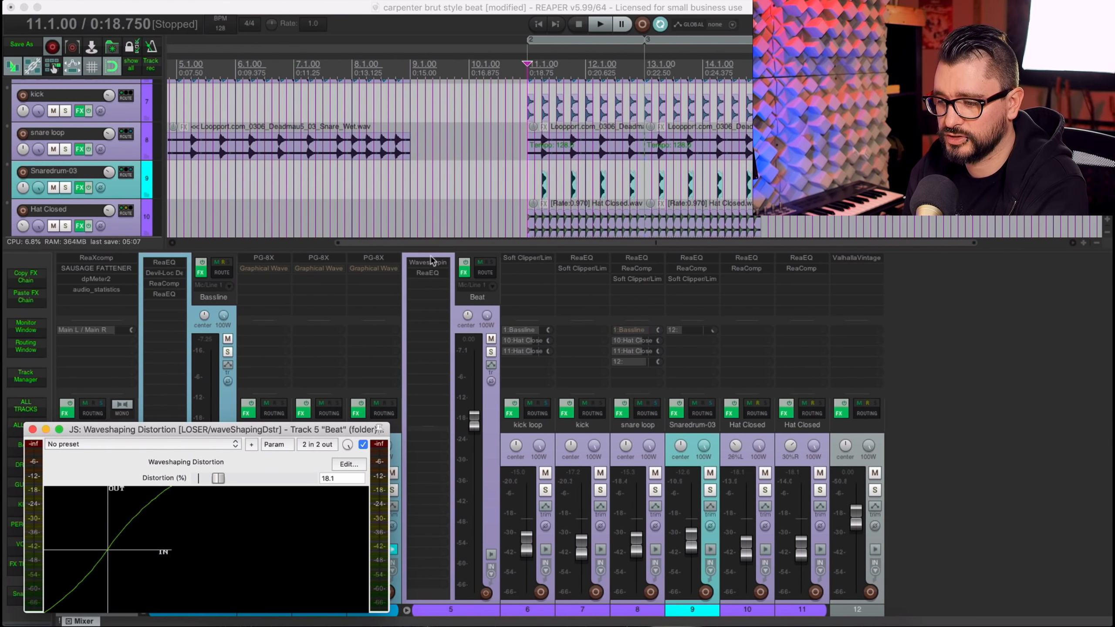
drag(276, 430, 273, 135)
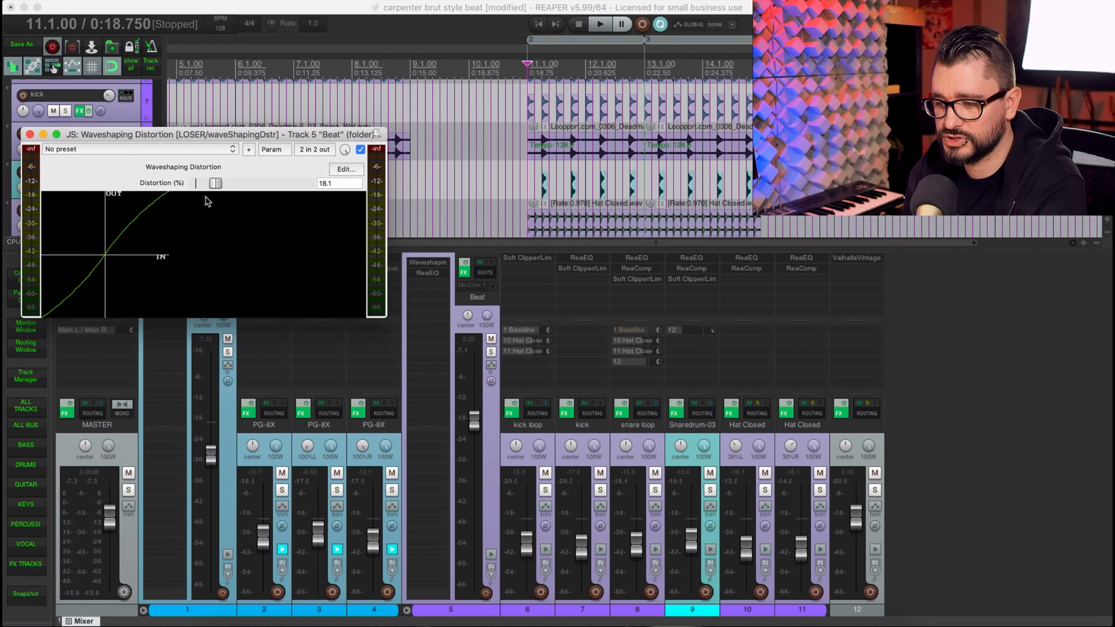
click(434, 273)
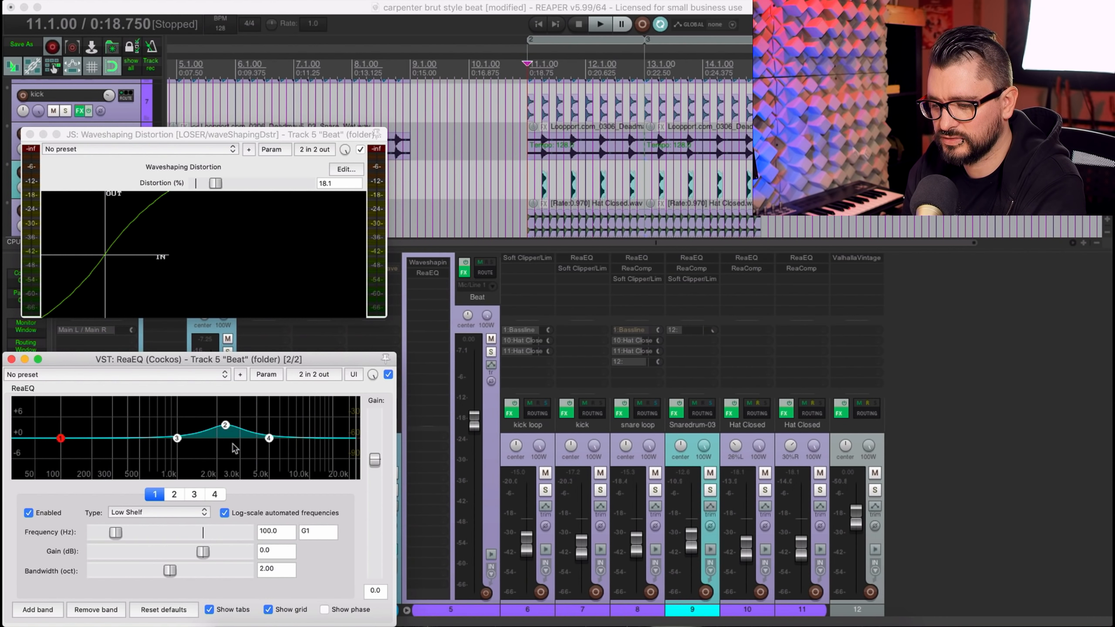
click(227, 429)
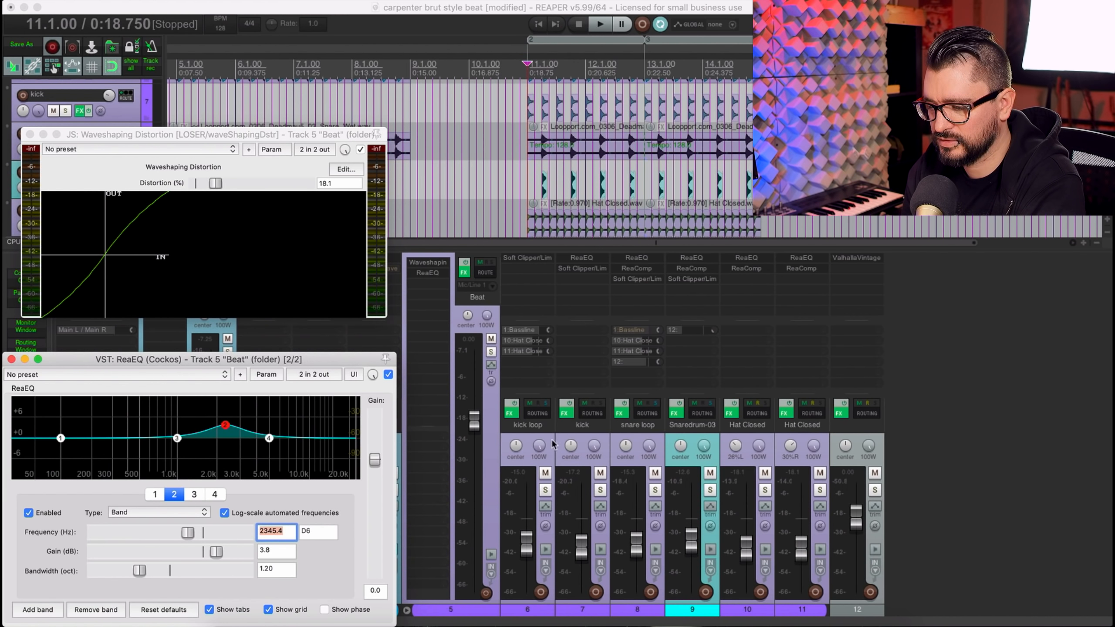
- Play the soloed Beat folder with its effects enabled and bypassed, leave them enabled, and close the plugin windows
click(489, 353)
key(space)
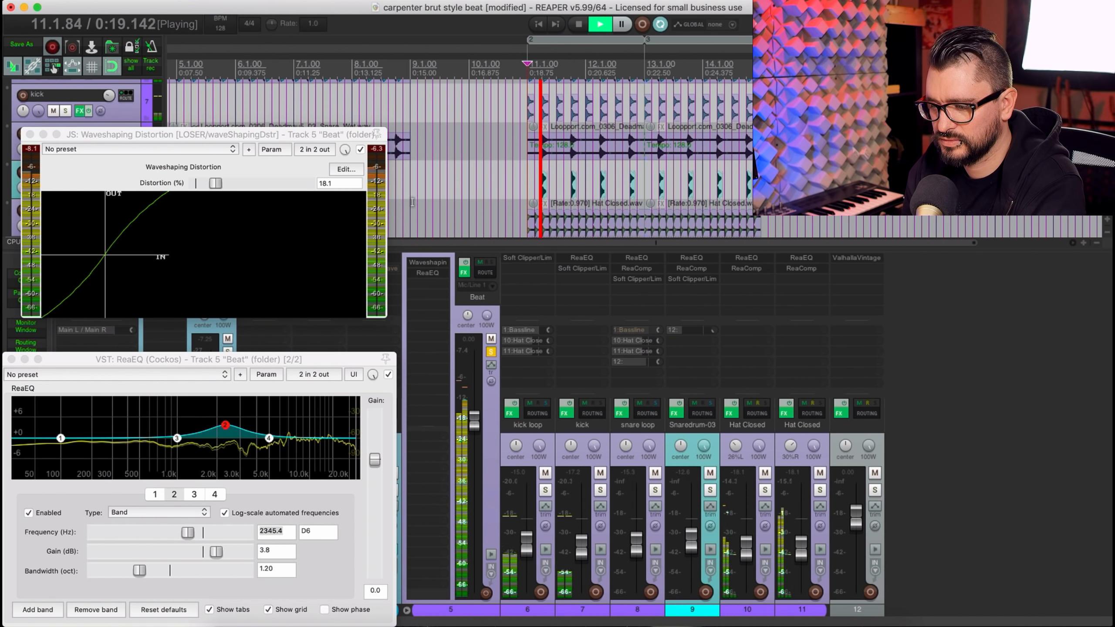
click(464, 265)
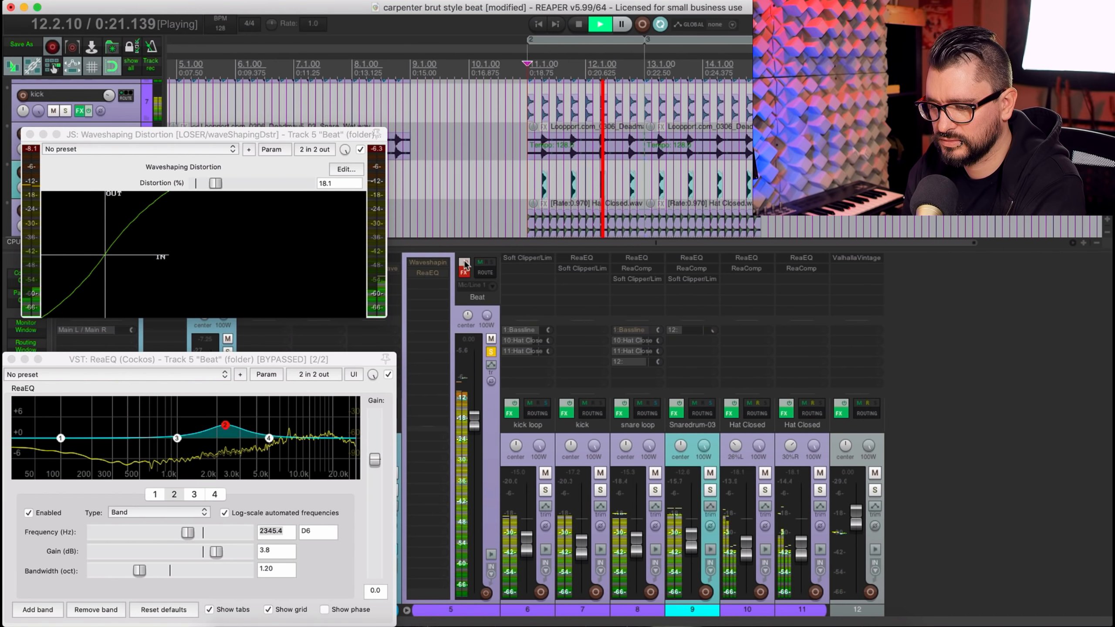
click(464, 265)
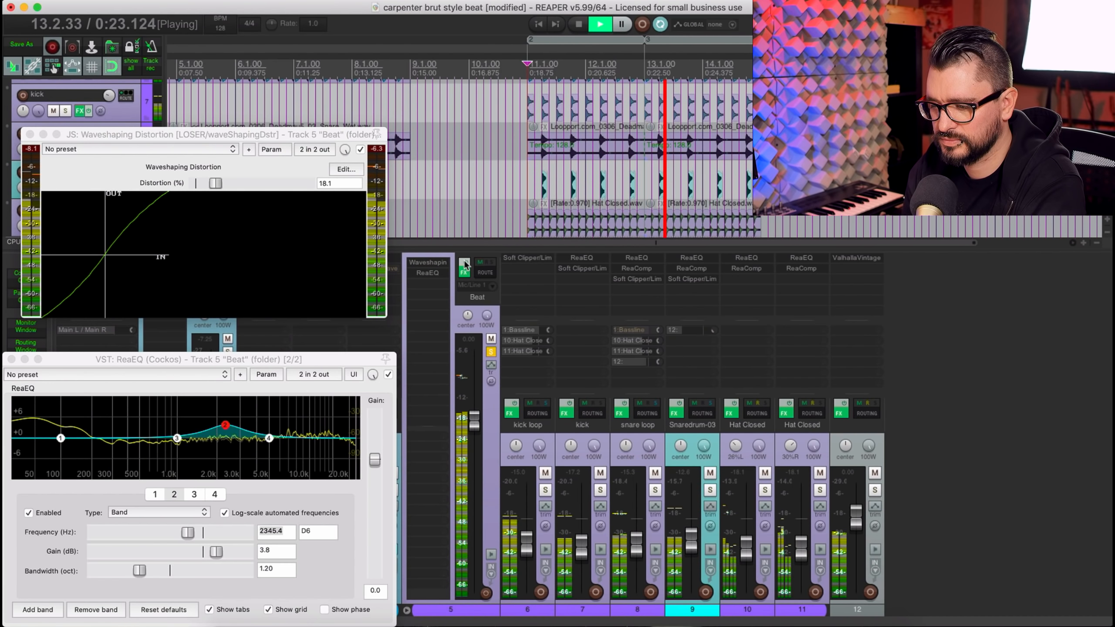
key(space)
drag(319, 364, 399, 342)
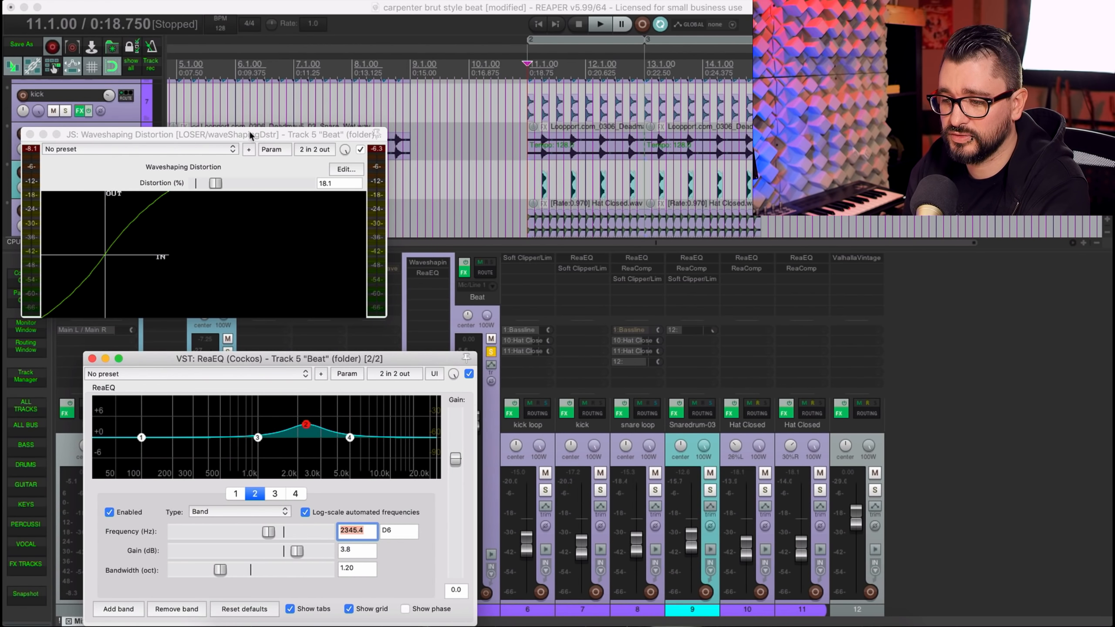
drag(250, 136, 393, 146)
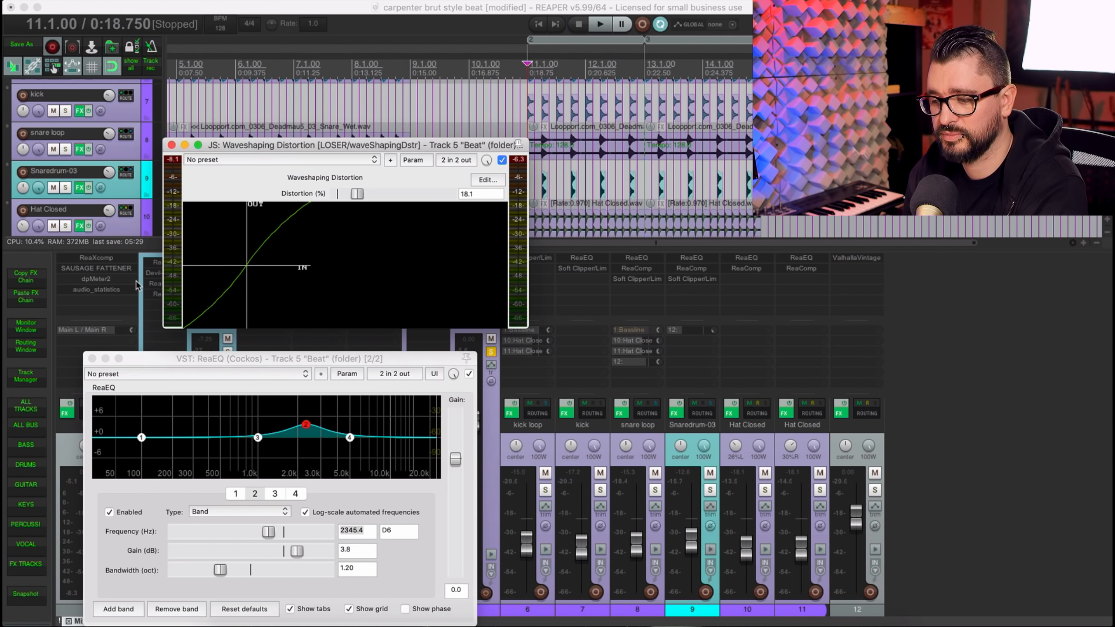
key(Escape)
- Arrange the master track's SAUSAGE FATTENER and ReaXcomp windows and compare playback with the master effects bypassed and enabled
drag(255, 318, 258, 313)
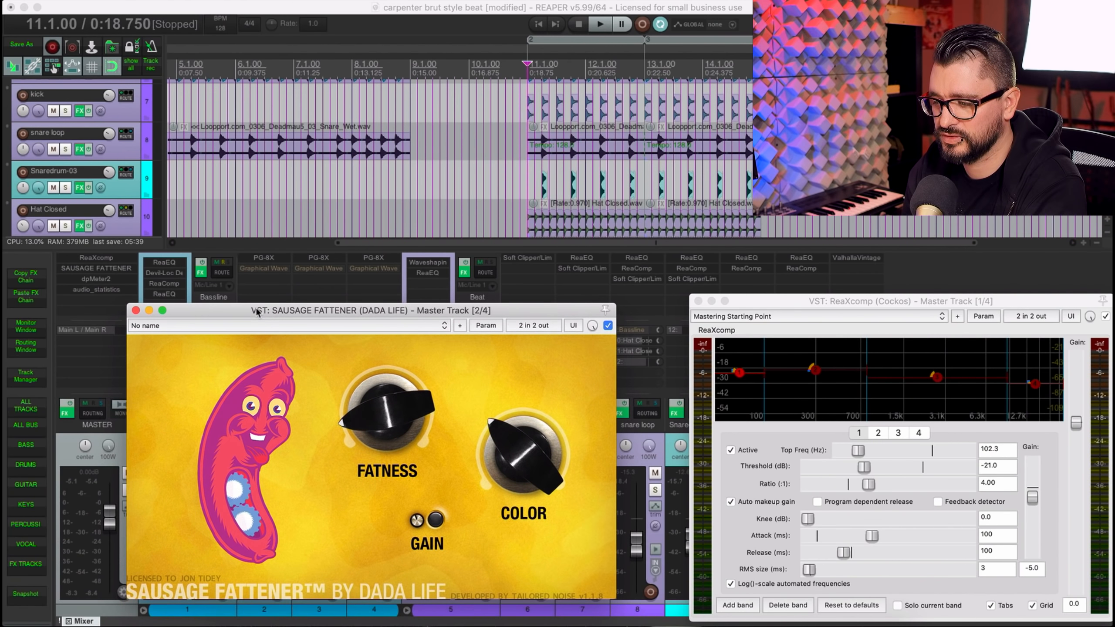
drag(756, 299, 738, 288)
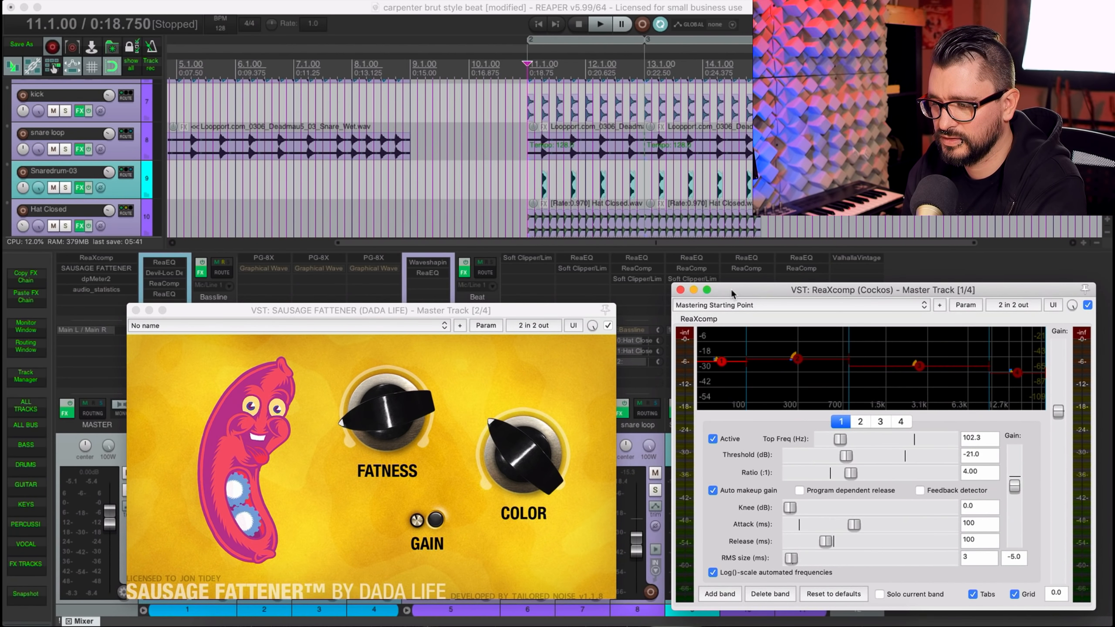
key(space)
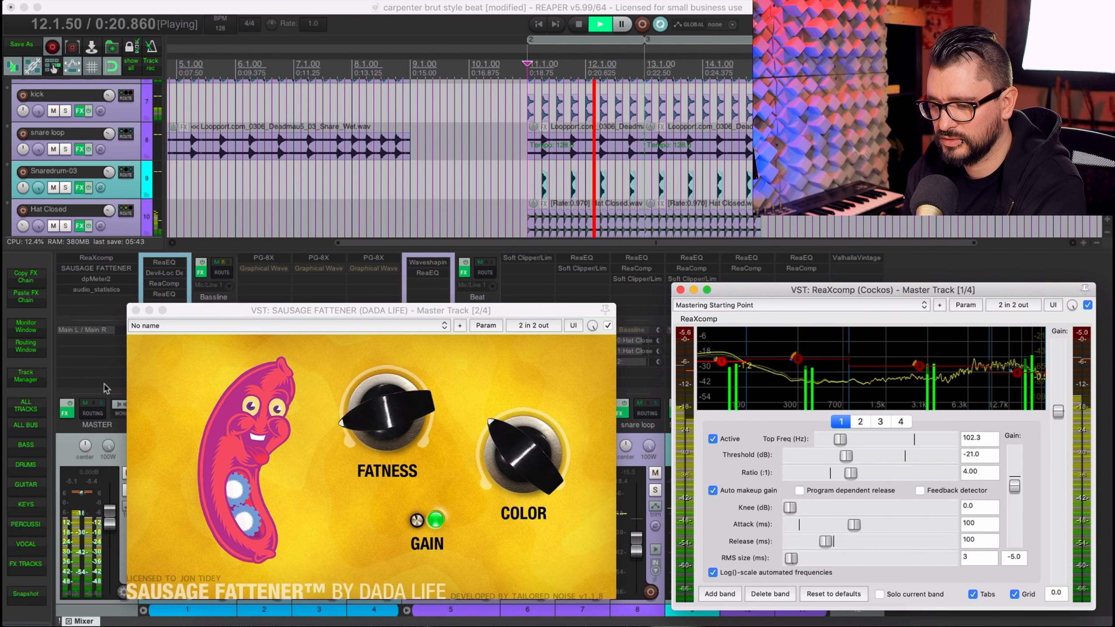
click(66, 408)
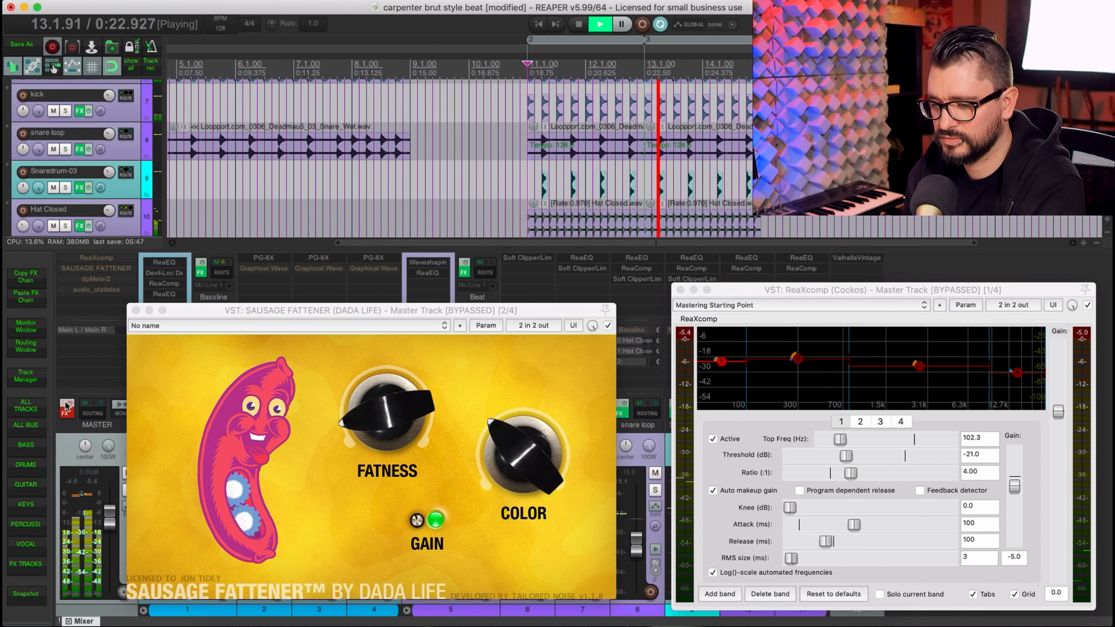
click(66, 408)
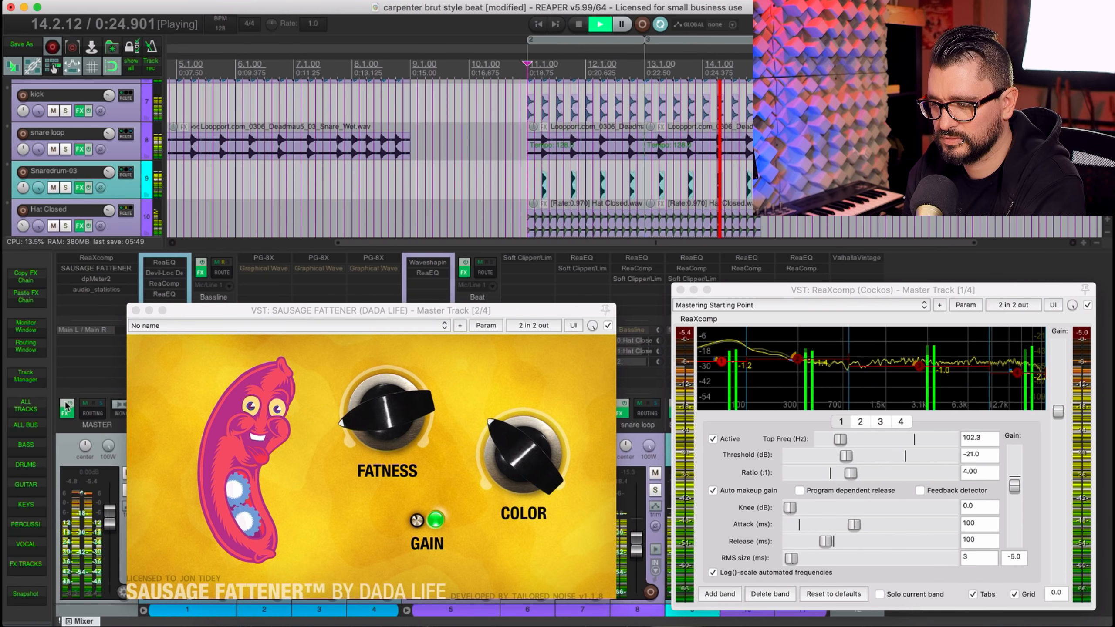
key(space)
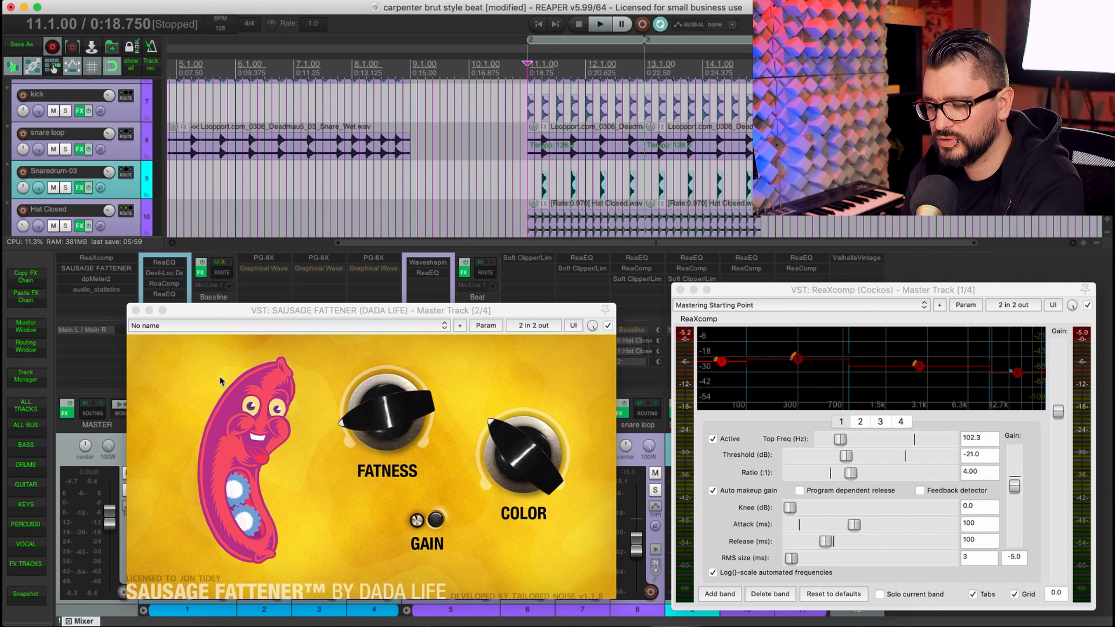
key(Escape)
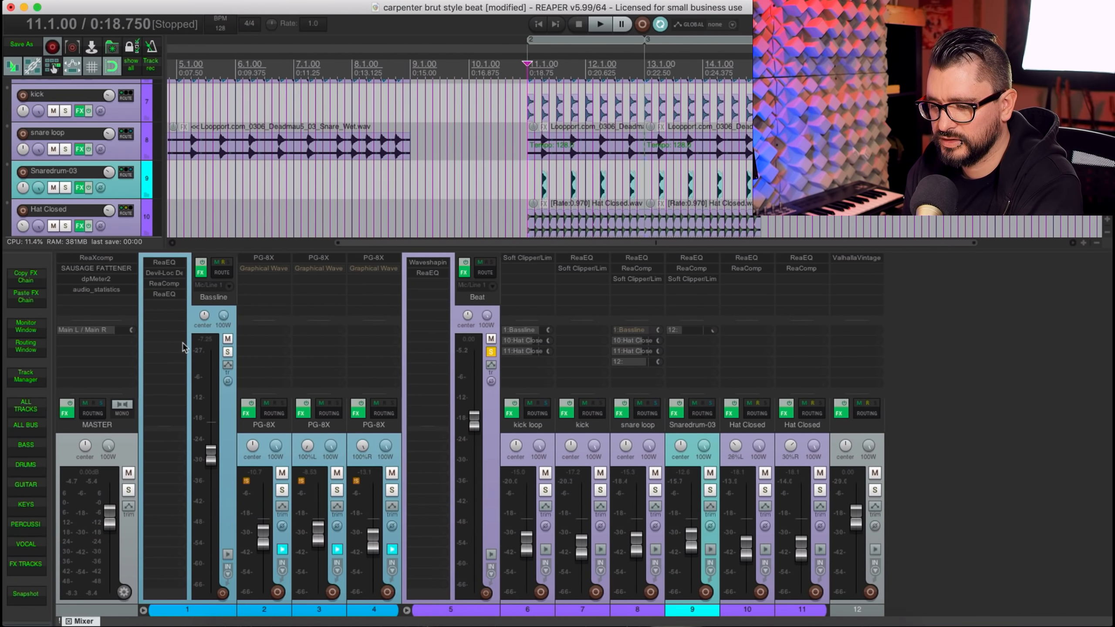
- Solo the first PG-8X track instead of the Beat folder and play it with the Bassline folder's effects bypassed
click(491, 352)
click(282, 490)
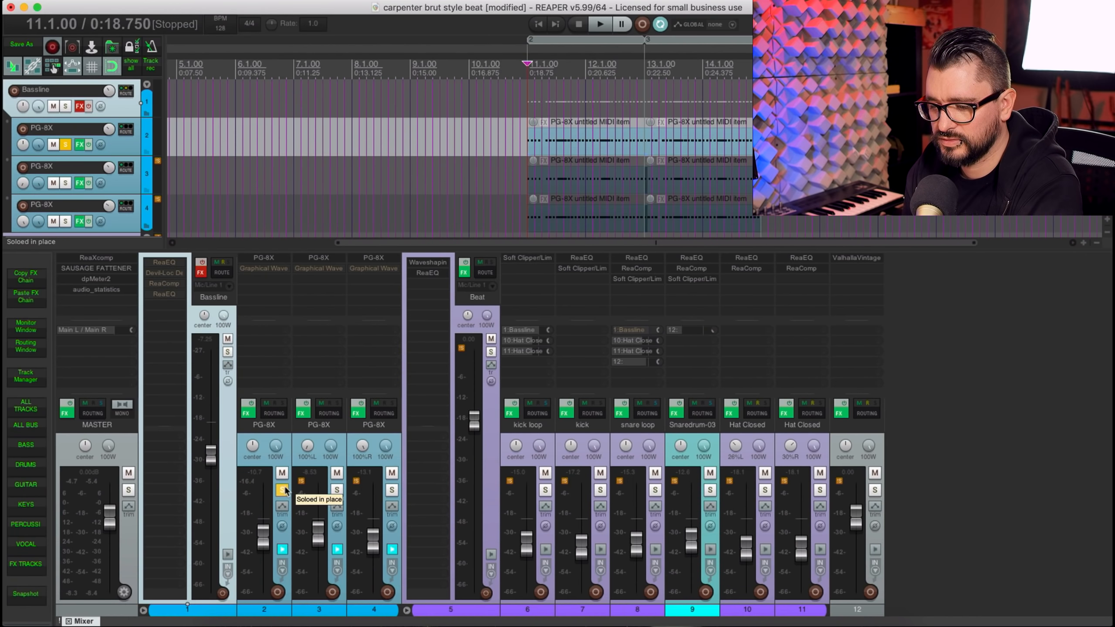
key(space)
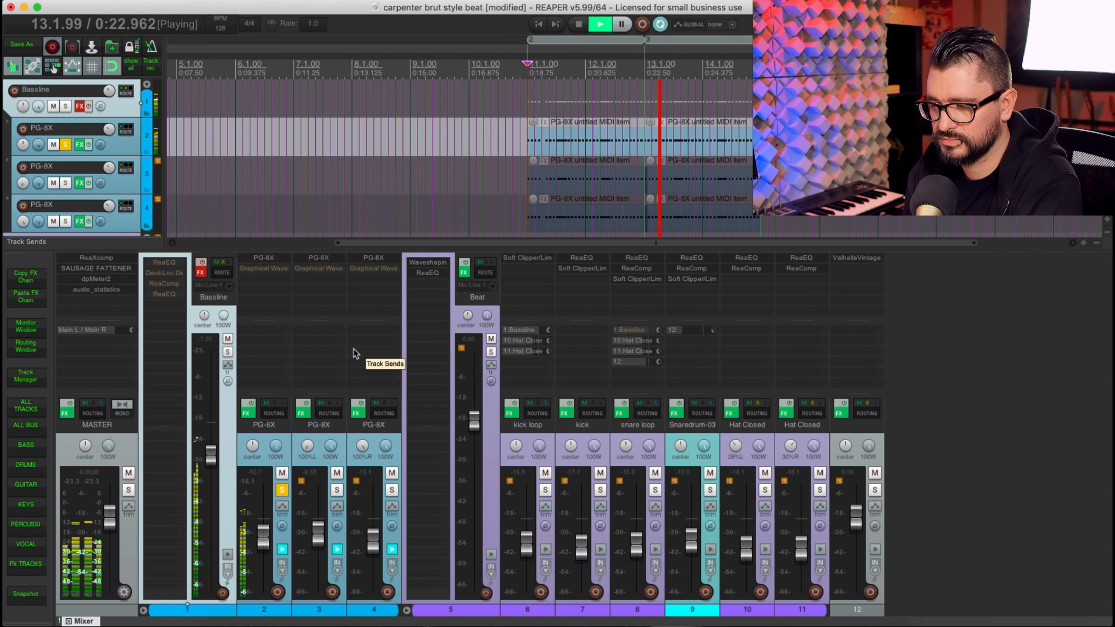
key(space)
- Open the first PG-8X track's MIDI item at bar 11 and examine the bass note pattern and its pitch
double_click(542, 150)
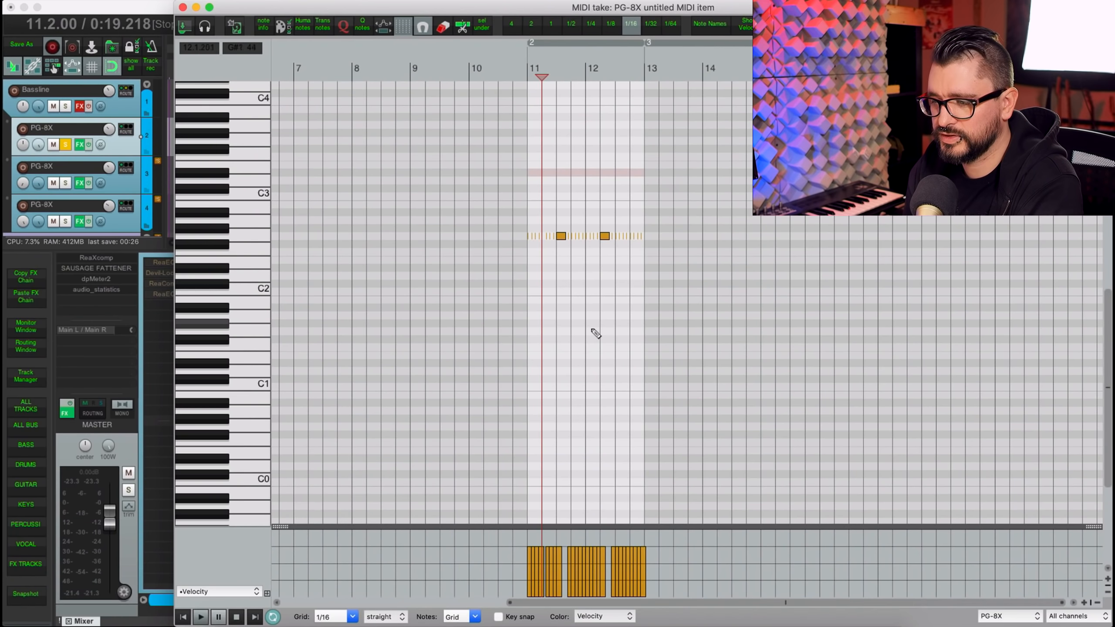
scroll(592, 331, up, 4)
scroll(585, 331, up, 4)
scroll(558, 319, down, 3)
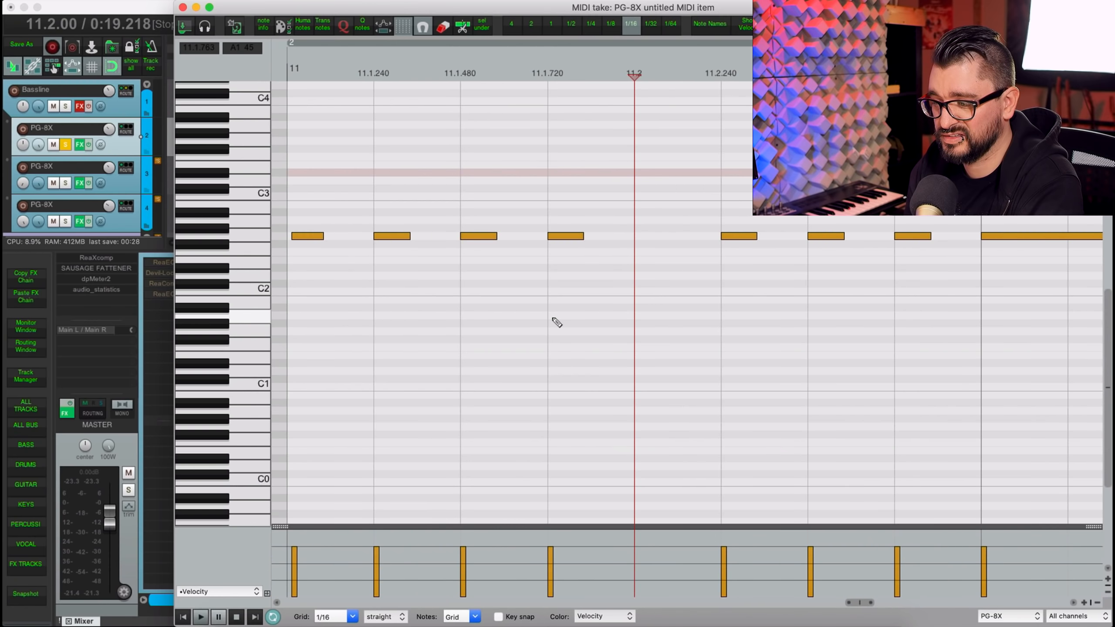
click(254, 237)
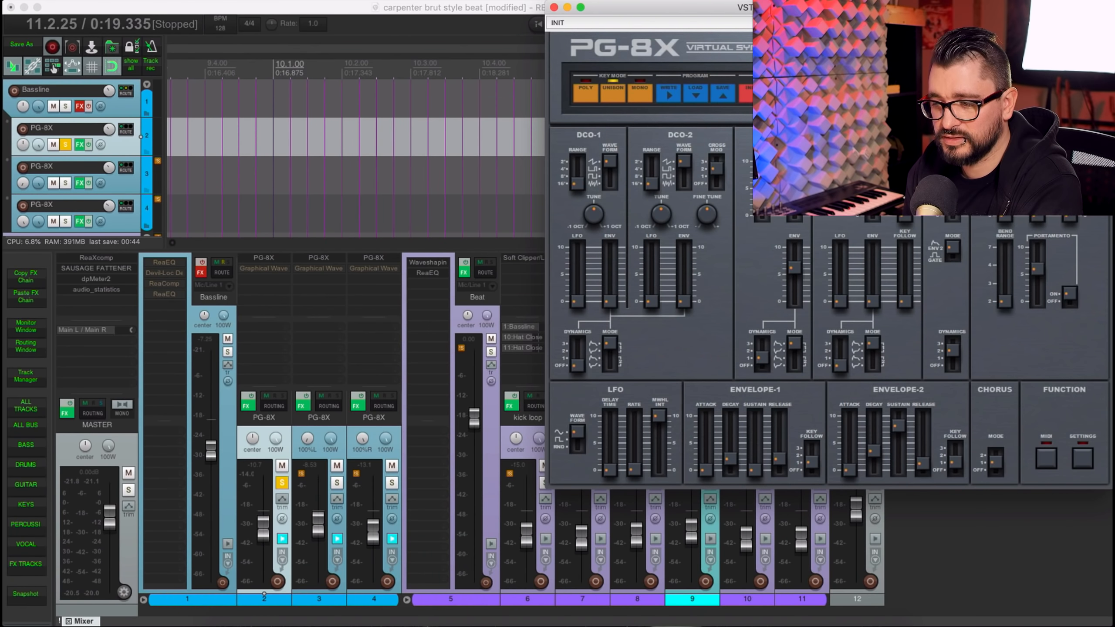
- Review the first PG-8X track's synth settings during playback and open its Graphical Waveshaper alongside the synth window
drag(748, 8, 397, 66)
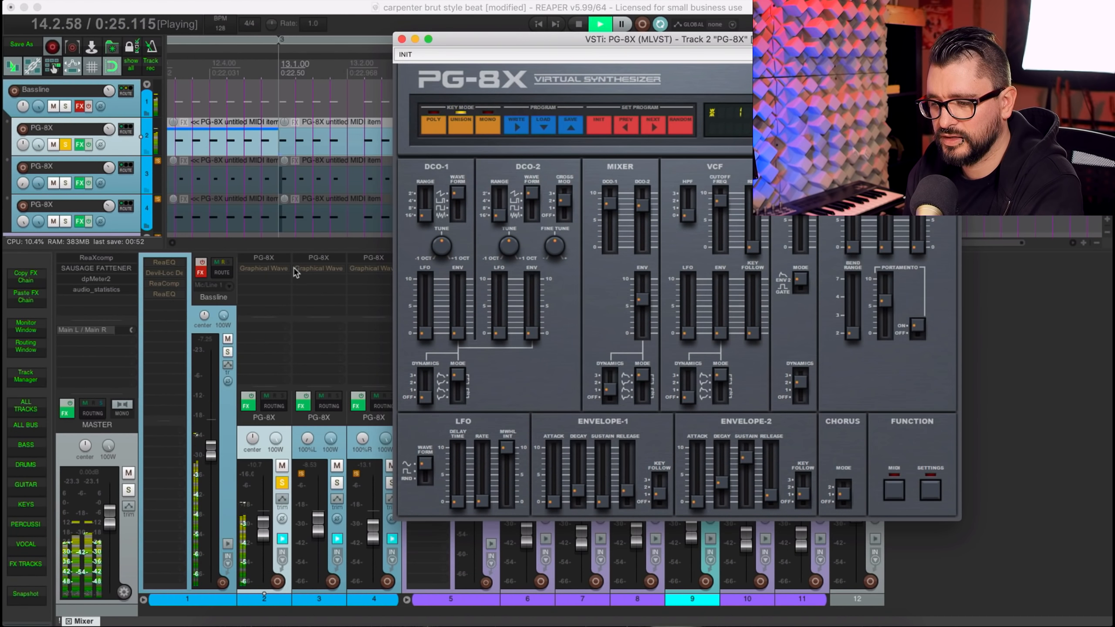
key(space)
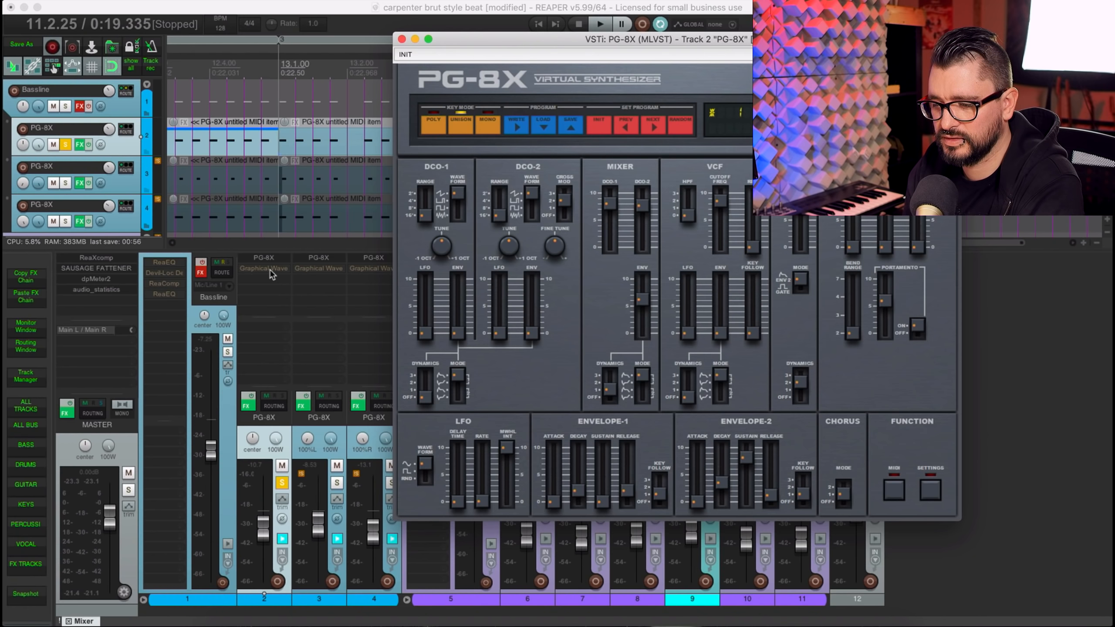
click(266, 269)
drag(890, 245, 256, 85)
click(237, 17)
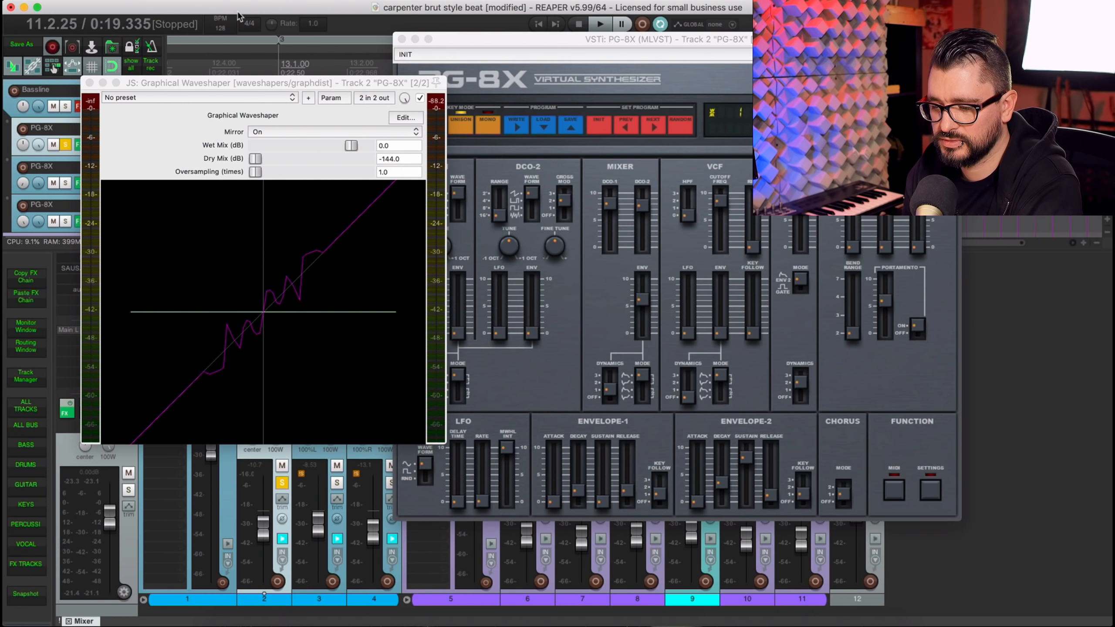
- Audition the first PG-8X track through the enabled Graphical Waveshaper, then bypass the waveshaper and close its window
key(space)
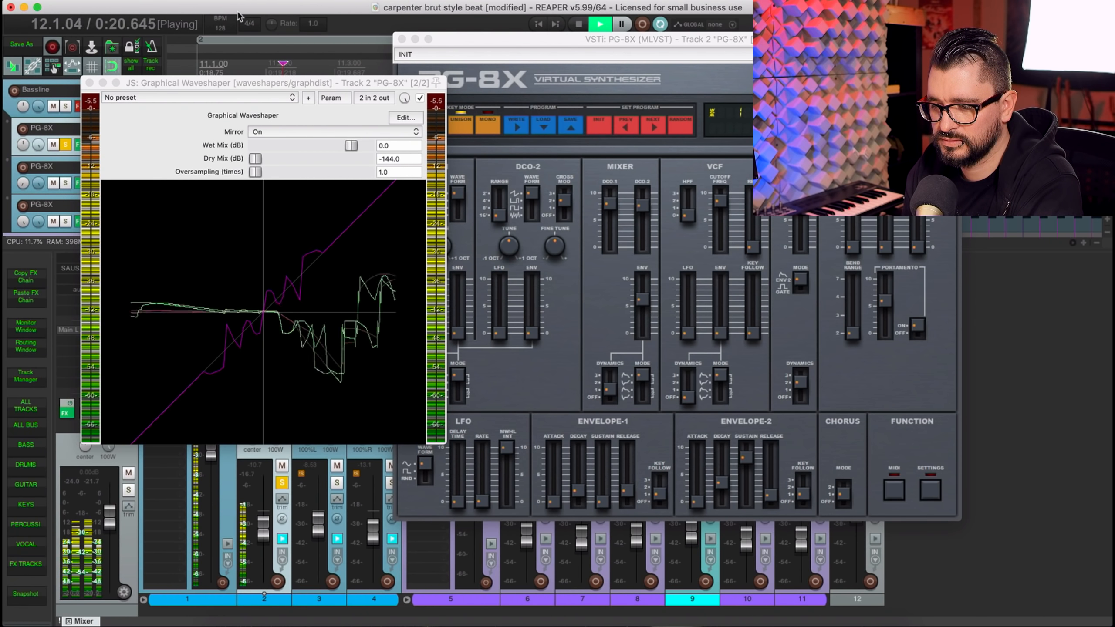
key(space)
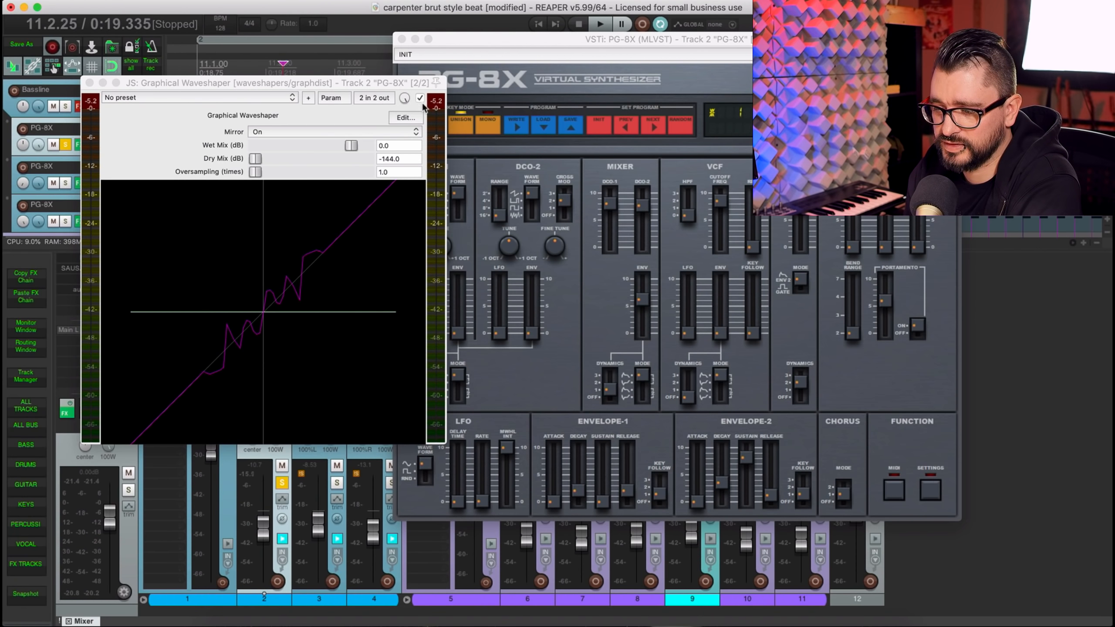
click(420, 98)
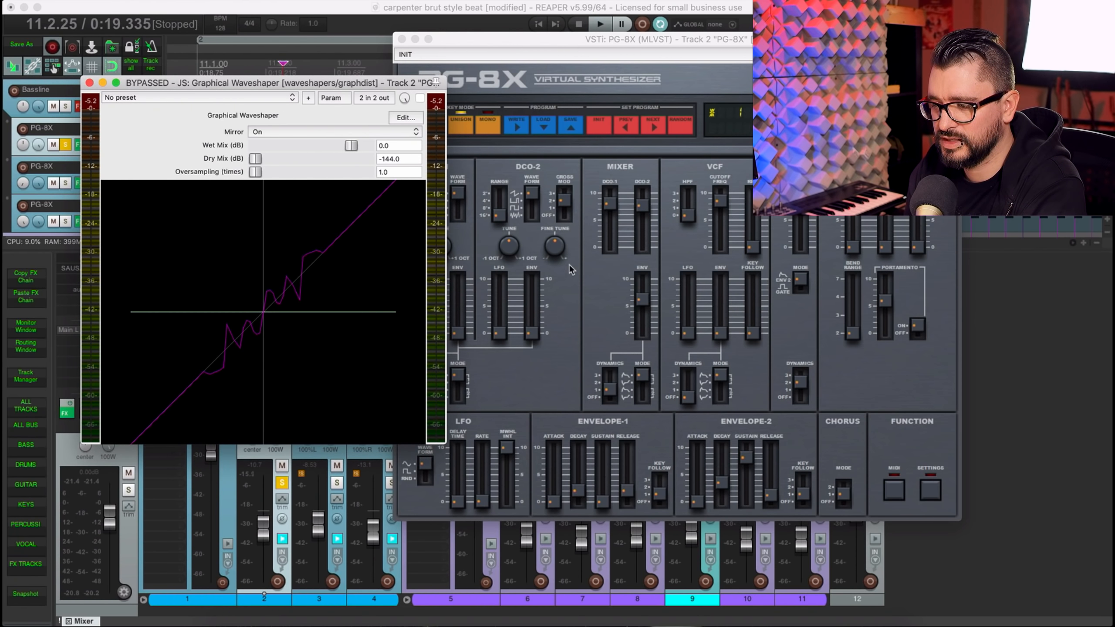
click(90, 86)
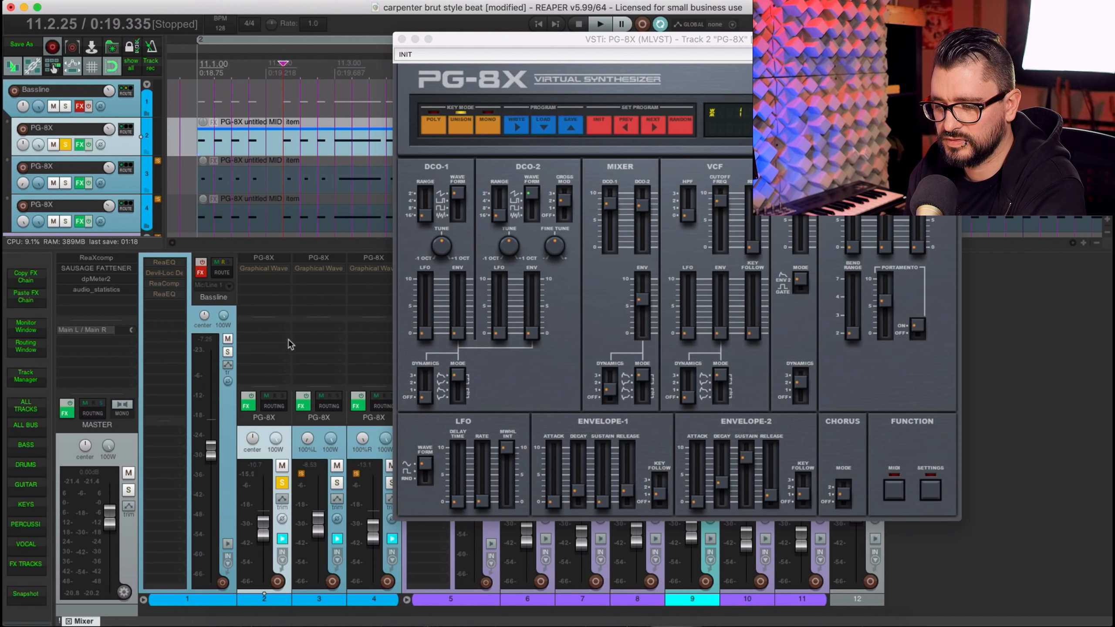
- Solo only the second PG-8X track, panned 100% left, and play it with its synth window open
click(336, 483)
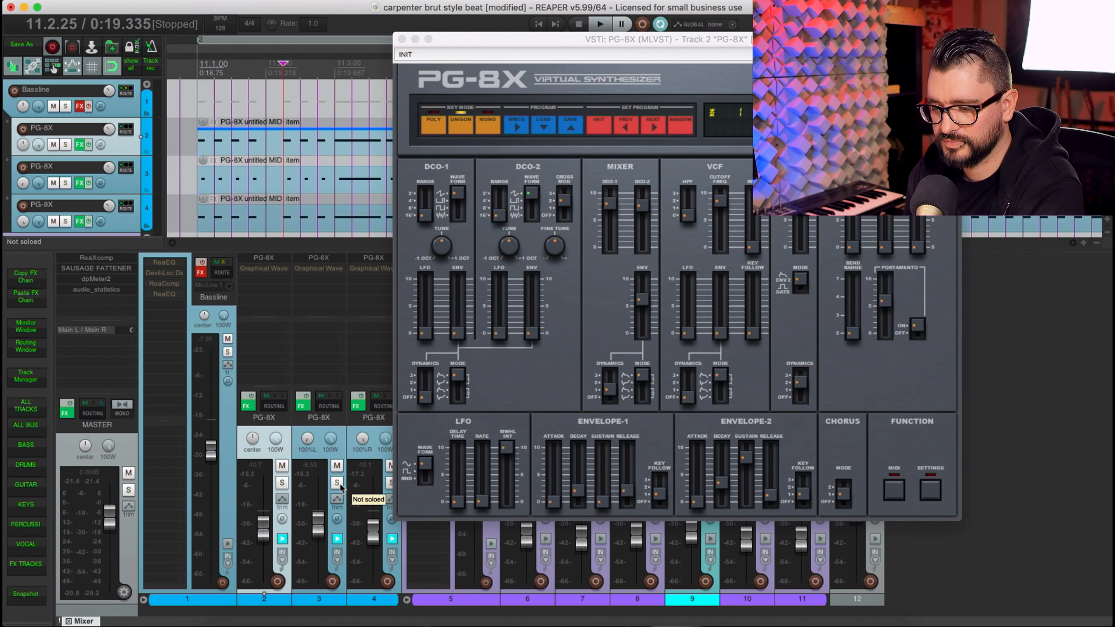
click(320, 266)
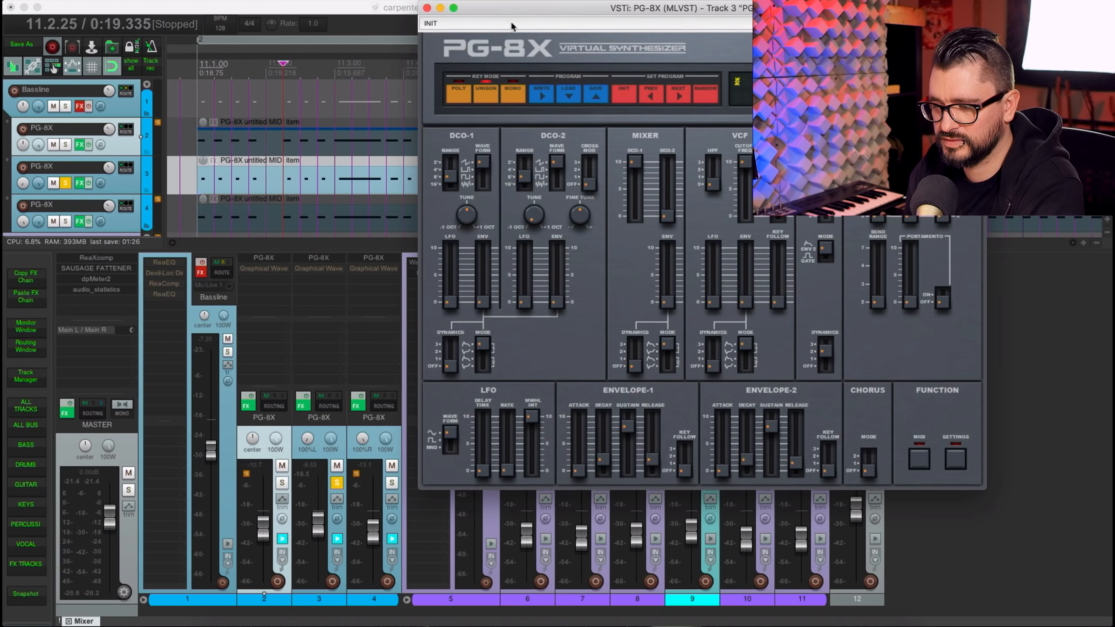
drag(505, 9, 545, 70)
key(space)
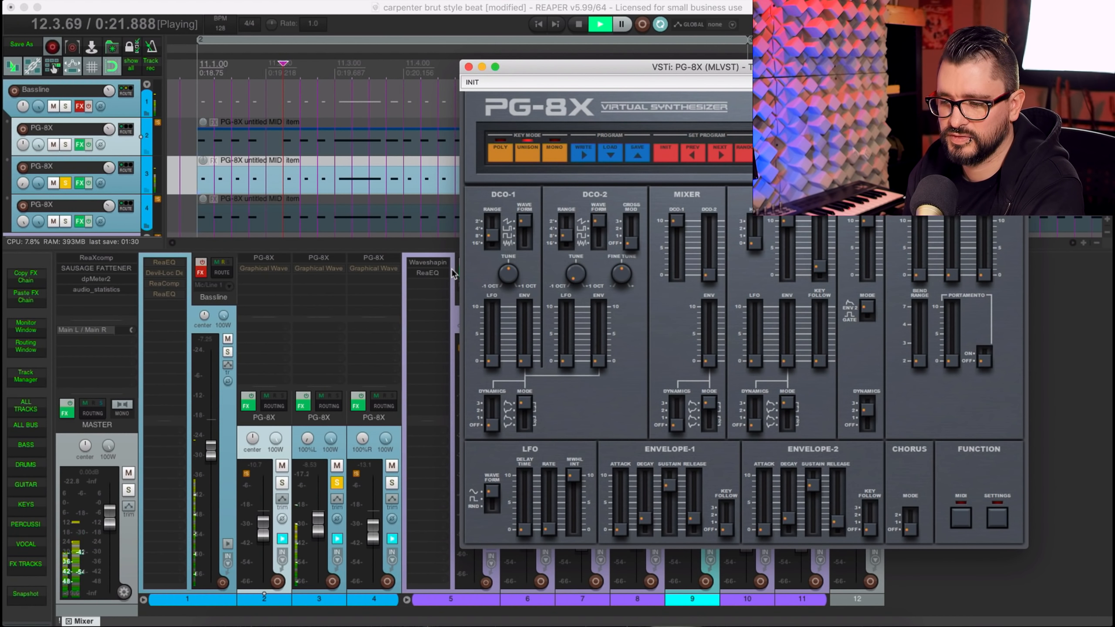
- Solo only the third PG-8X track, panned 100% right, and play it with its synth window open
click(392, 483)
key(space)
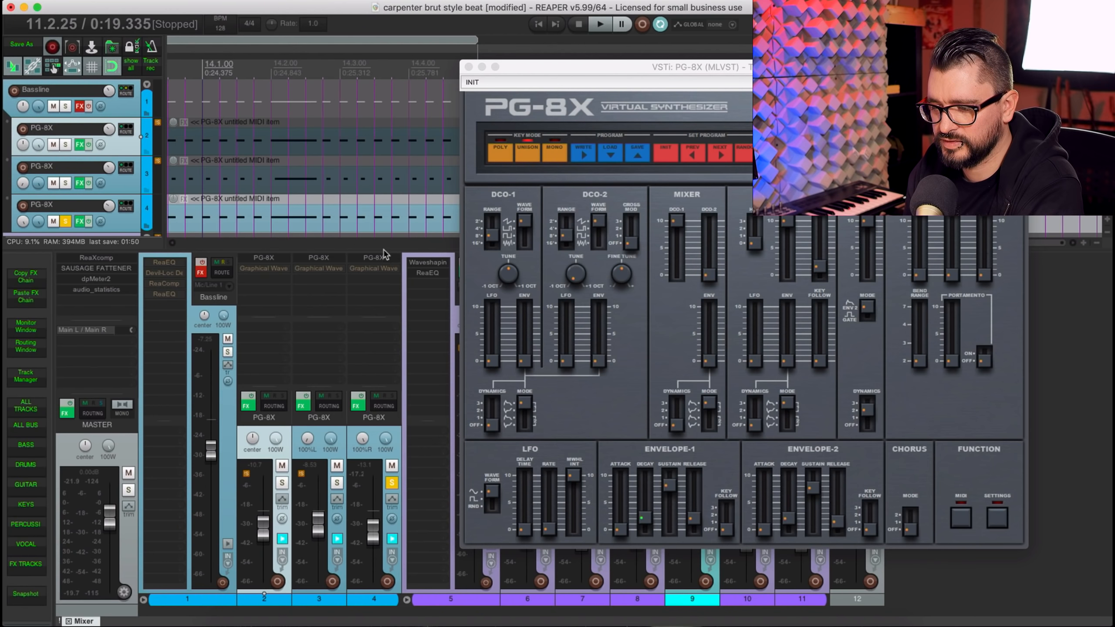
key(space)
drag(604, 69, 618, 10)
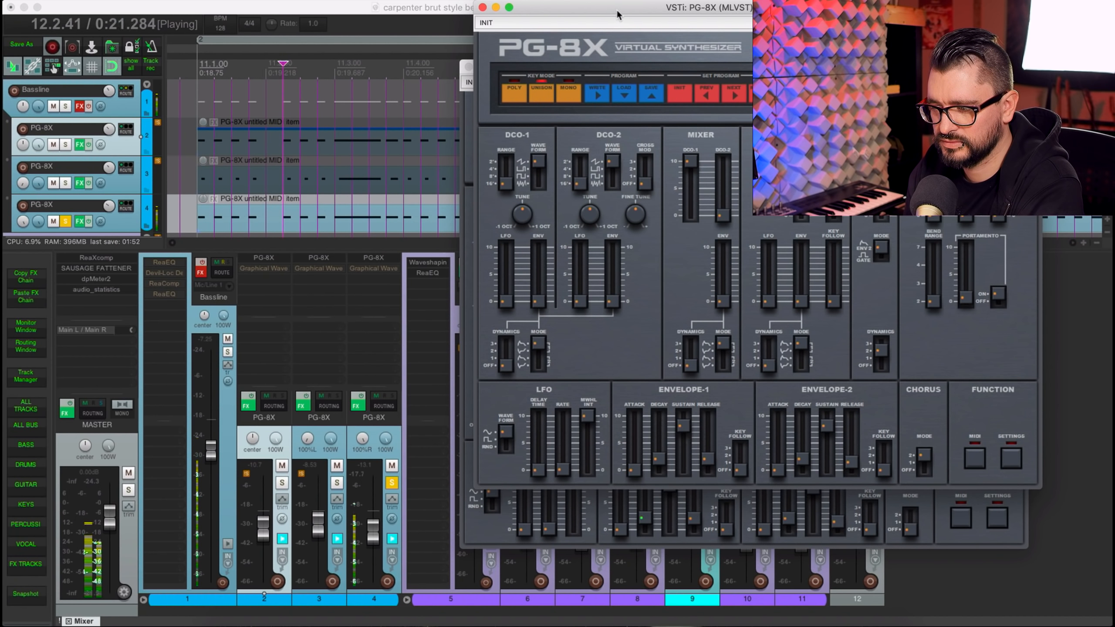
- Solo the first two PG-8X tracks alongside the third and play all three layers together
click(283, 484)
click(337, 483)
key(space)
key(space)
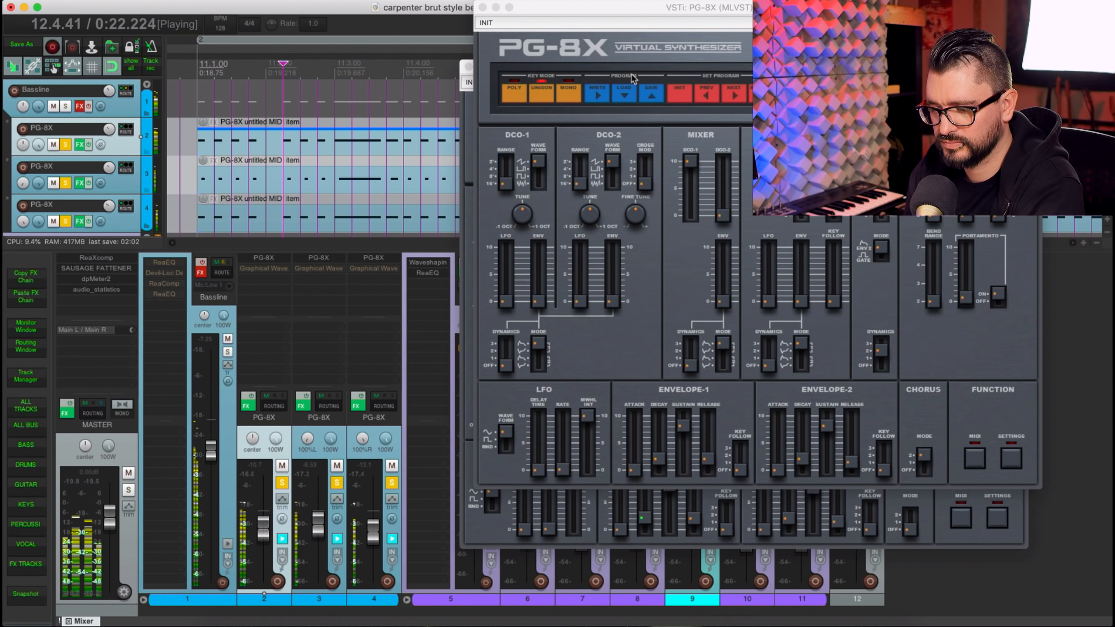
key(space)
- Close the PG-8X synth windows and re-enable the Bassline folder's effects chain
key(Escape)
click(202, 268)
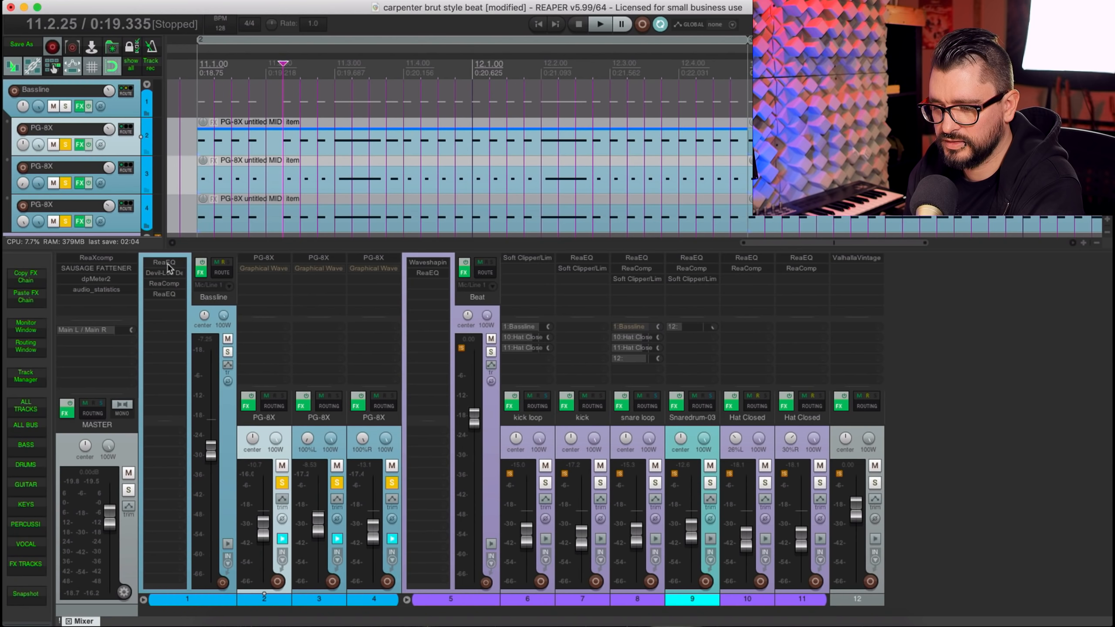
- Open the Bassline folder's first ReaEQ, Devil-Loc Deluxe and ReaComp, and arrange their windows so their settings can be viewed together
click(164, 262)
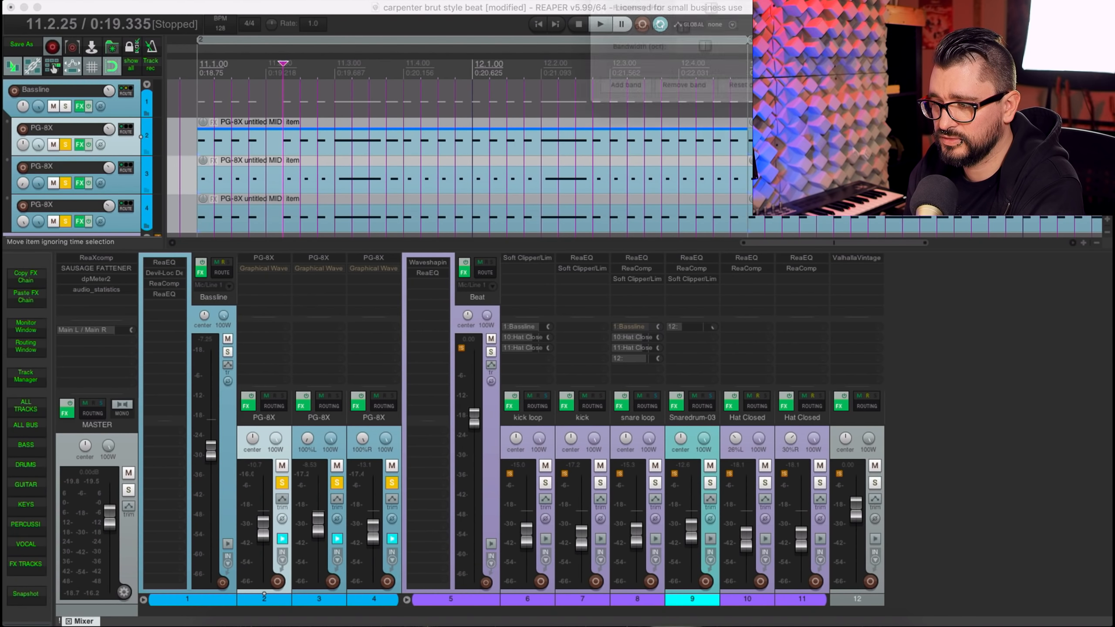
drag(658, 66, 585, 95)
click(165, 273)
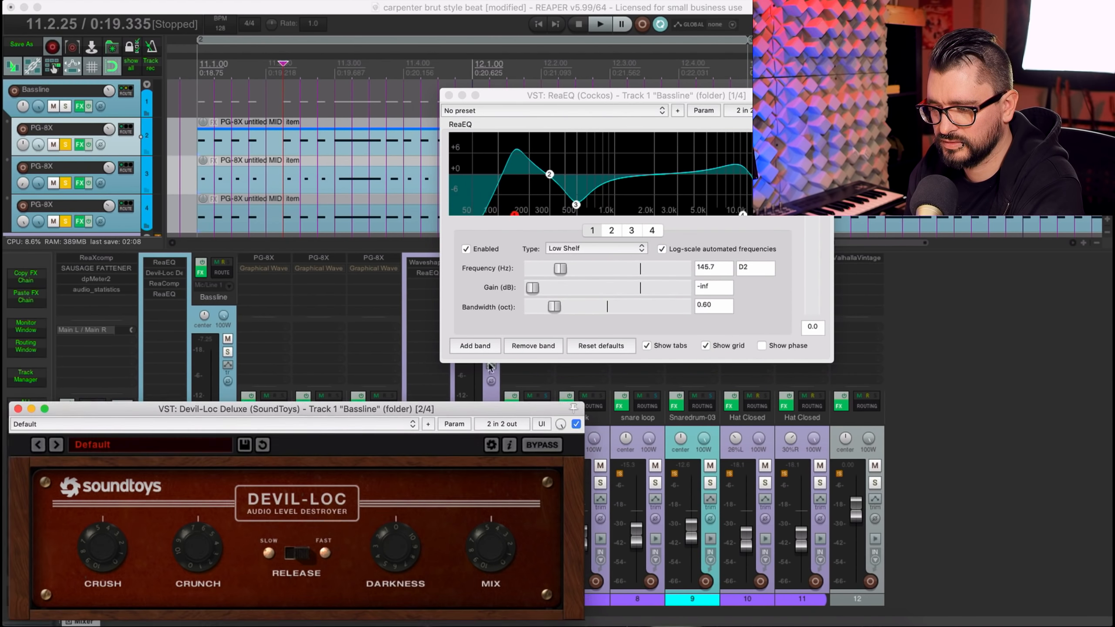
drag(374, 418, 724, 217)
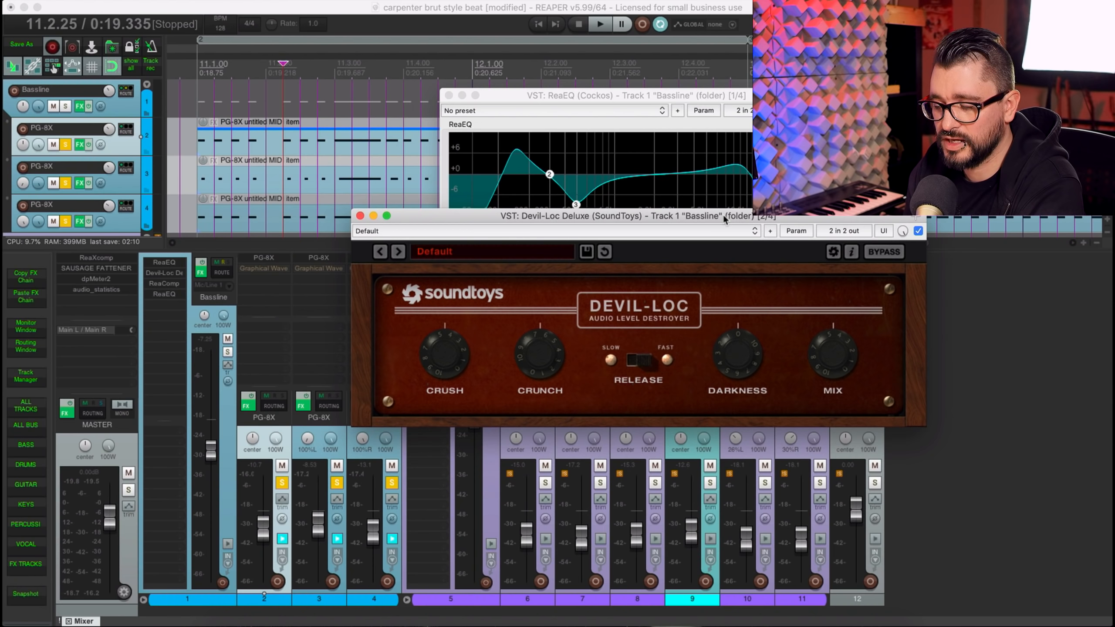
click(160, 283)
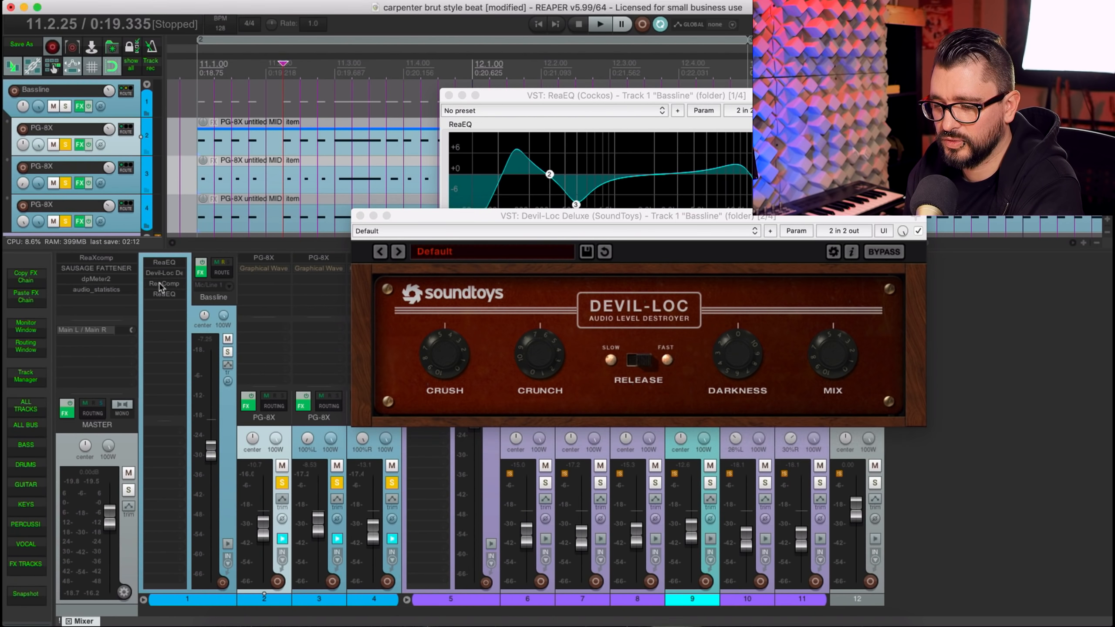
drag(866, 269, 777, 217)
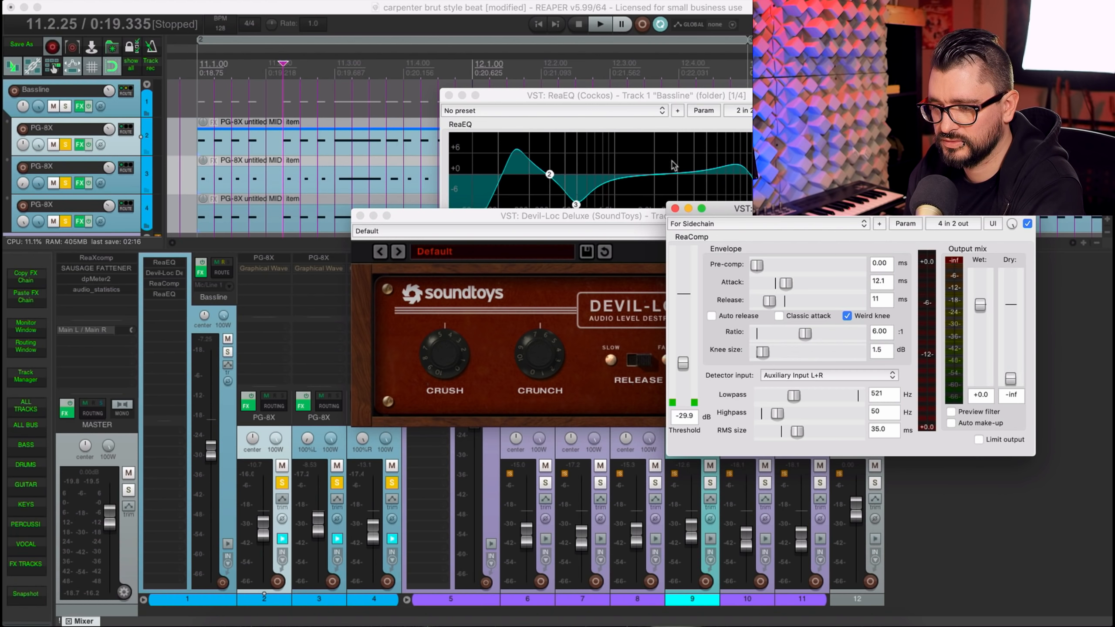
- Play the bassline from bar 11, compare it with Devil-Loc Deluxe bypassed, stop playback and re-enable the effect
click(196, 64)
key(space)
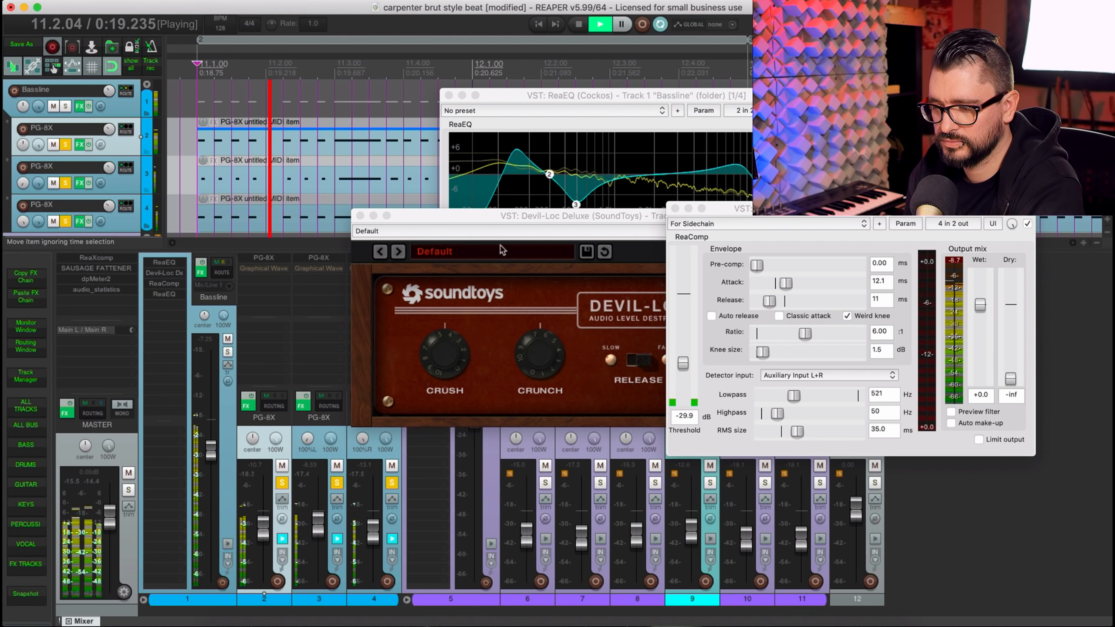
drag(474, 215, 154, 296)
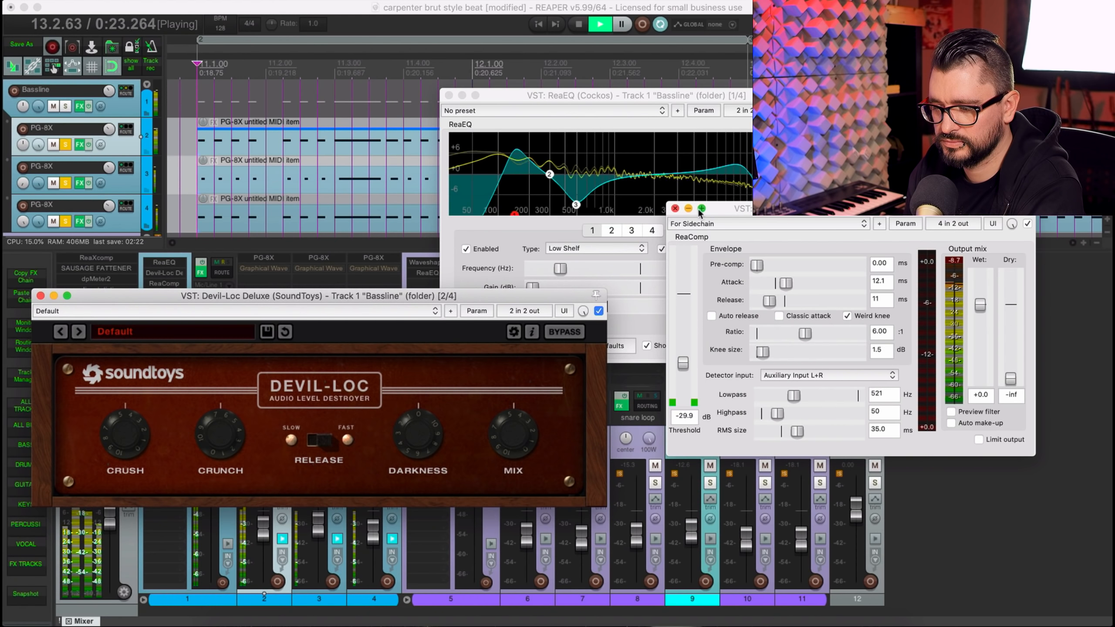
click(562, 333)
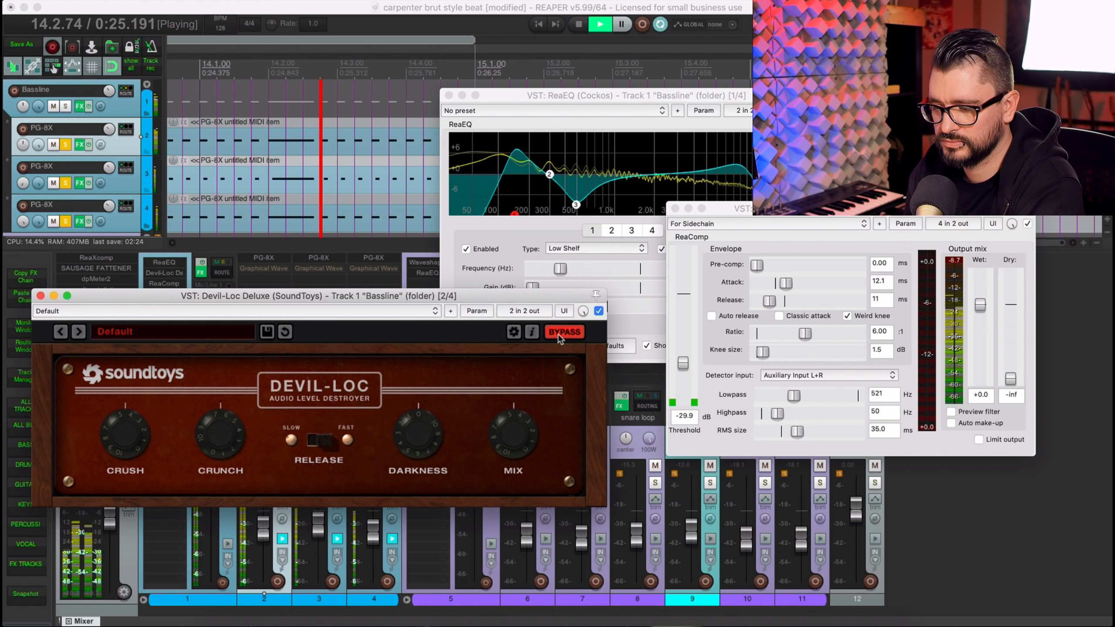
key(space)
click(565, 335)
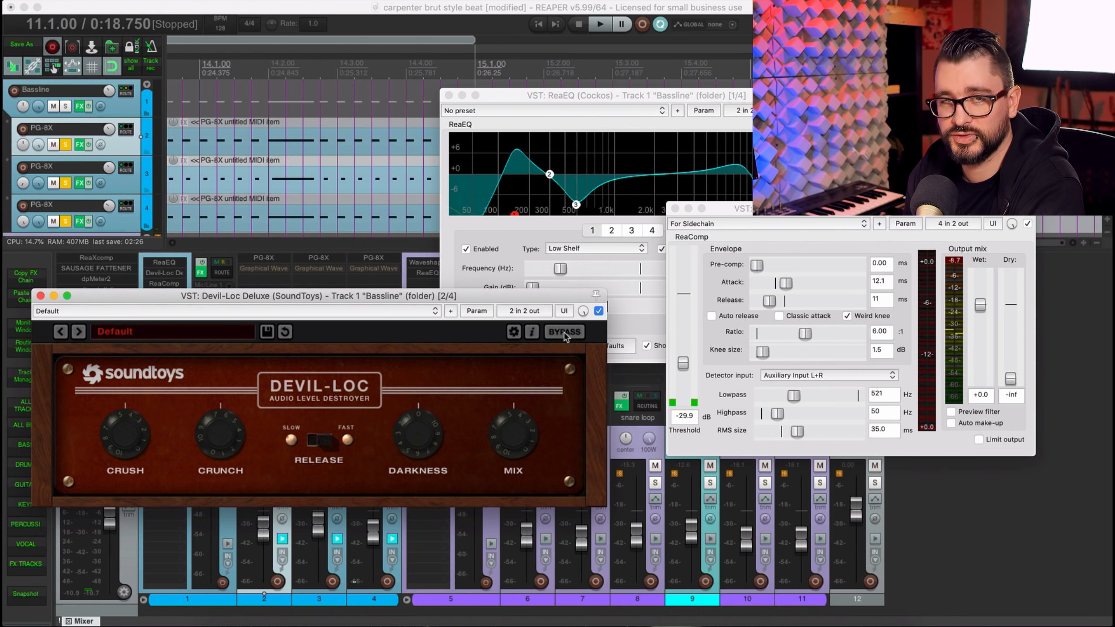